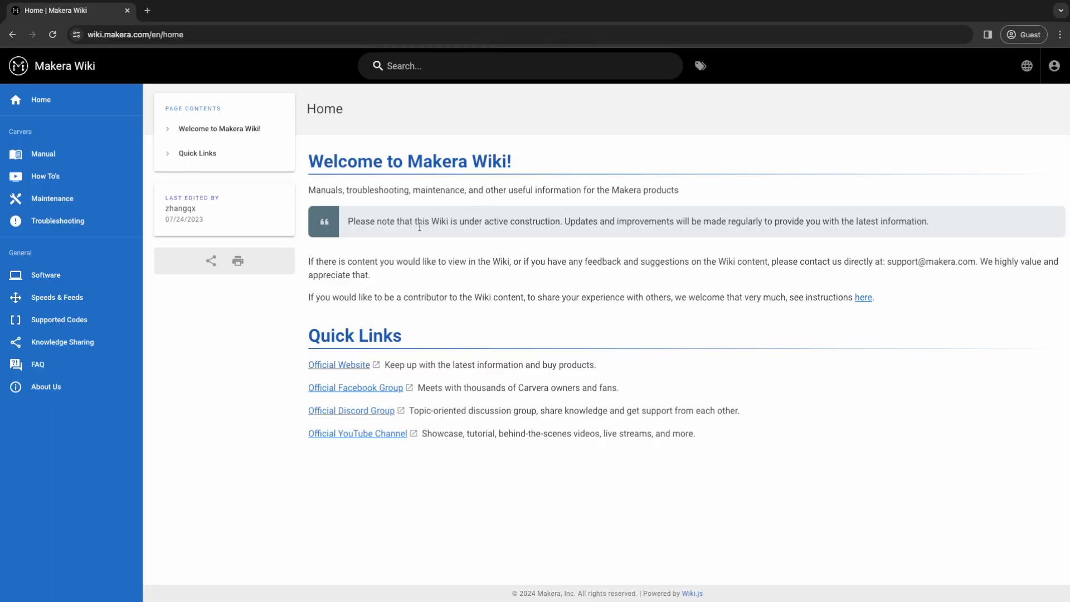
# Download knot_puzzle_6mm.step for the 3 Piece Knot Puzzle Project from the wiki's Knowledge Sharing page.
pyautogui.click(81, 341)
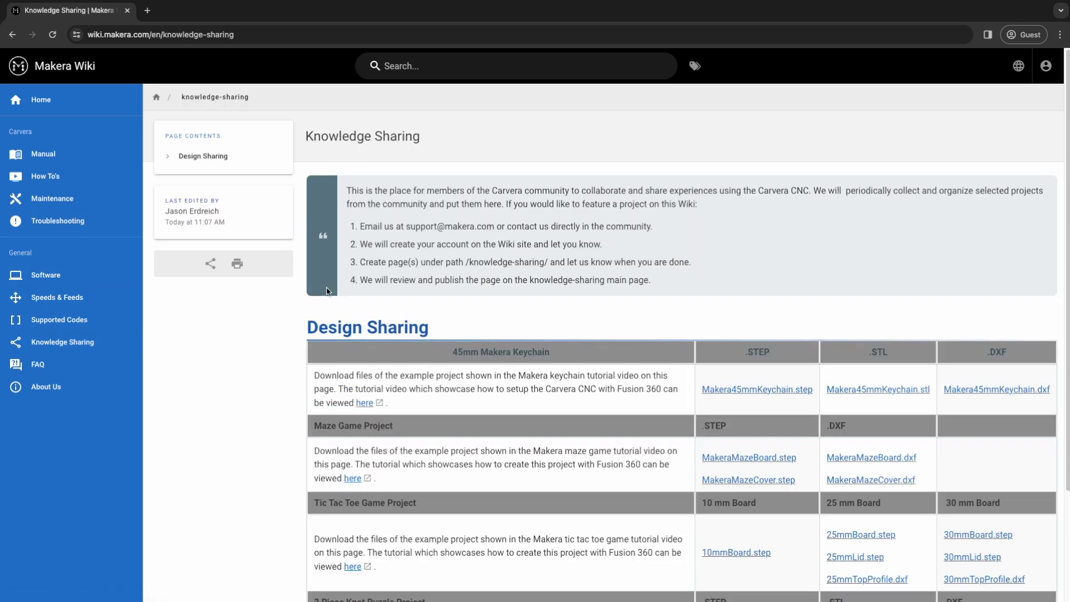
pyautogui.scroll(-3, 389, 274)
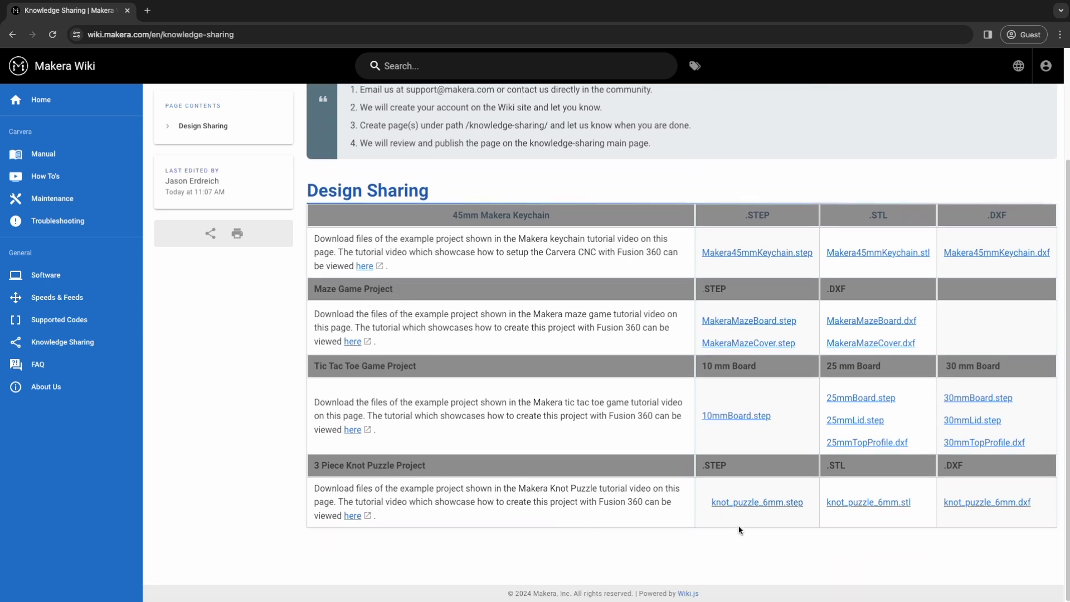
pyautogui.click(756, 504)
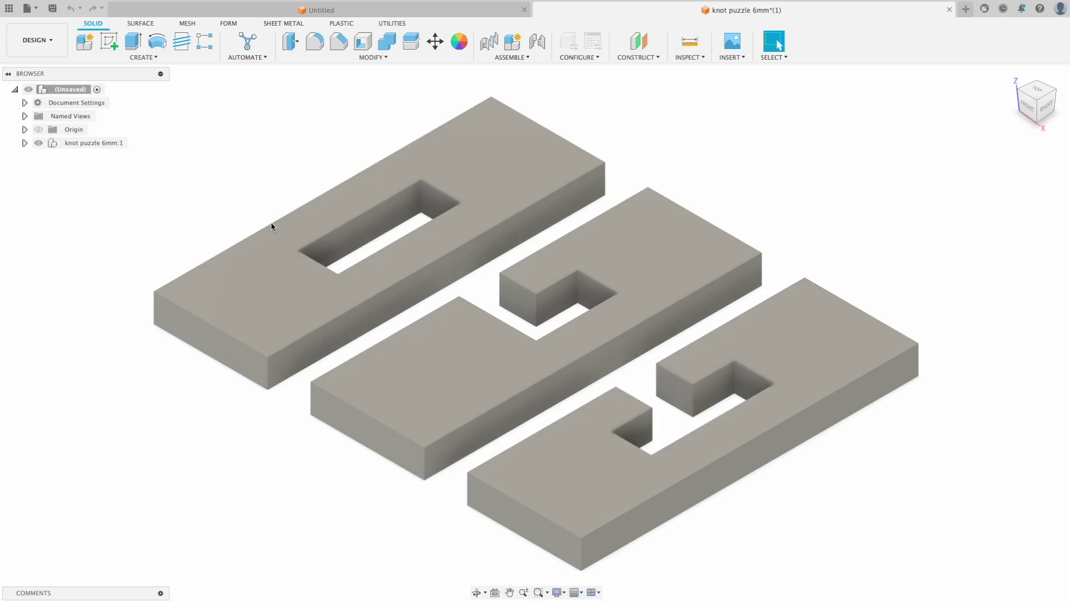
# Switch to Fusion and change the imported knot puzzle design to the Manufacture workspace.
pyautogui.keyDown('shift'); pyautogui.moveTo(271, 226); pyautogui.dragTo(297, 239, button='middle'); pyautogui.keyUp('shift')
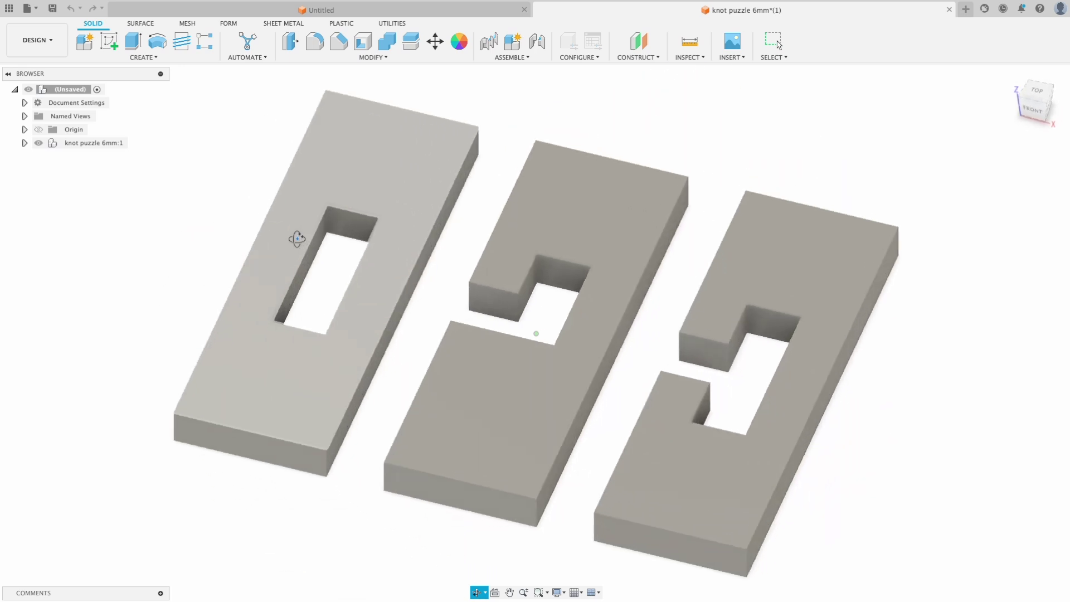
pyautogui.click(31, 46)
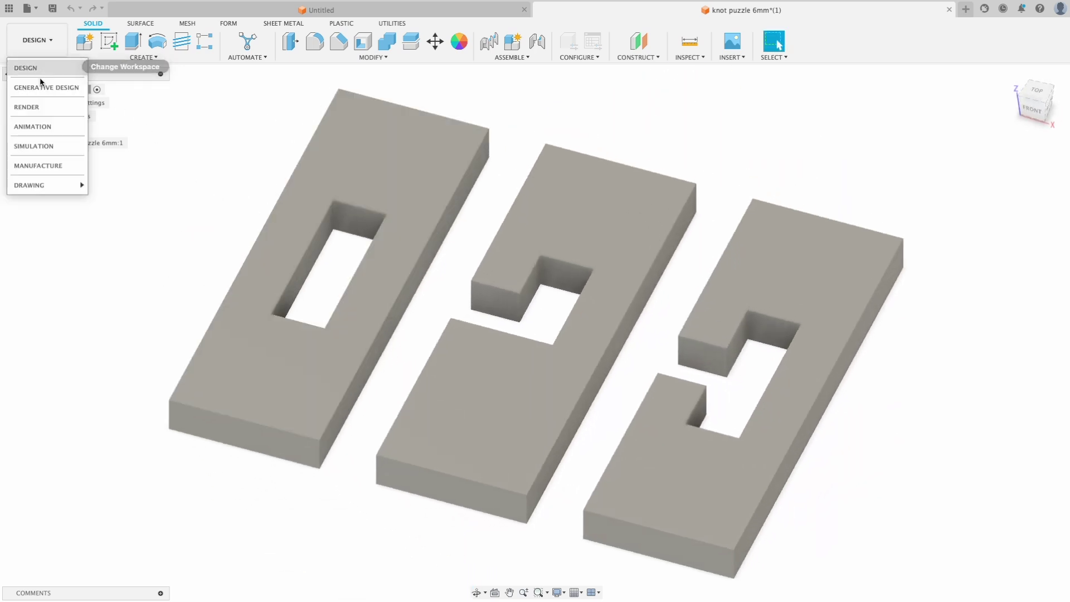
pyautogui.click(45, 163)
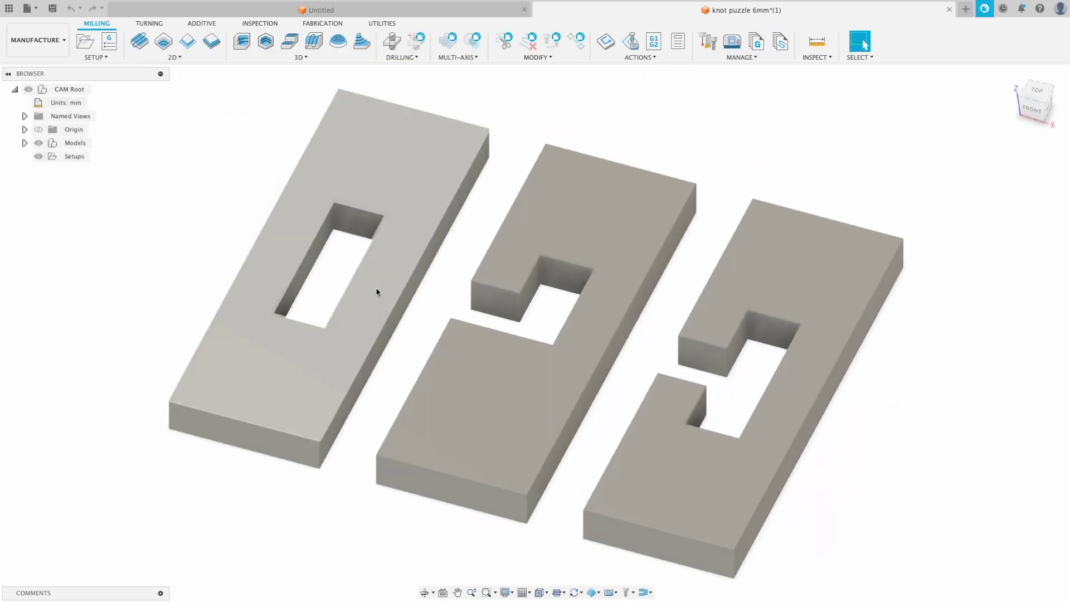
# Create a new milling setup and assign the Makera Carvera 3-axis machine to it.
pyautogui.click(85, 41)
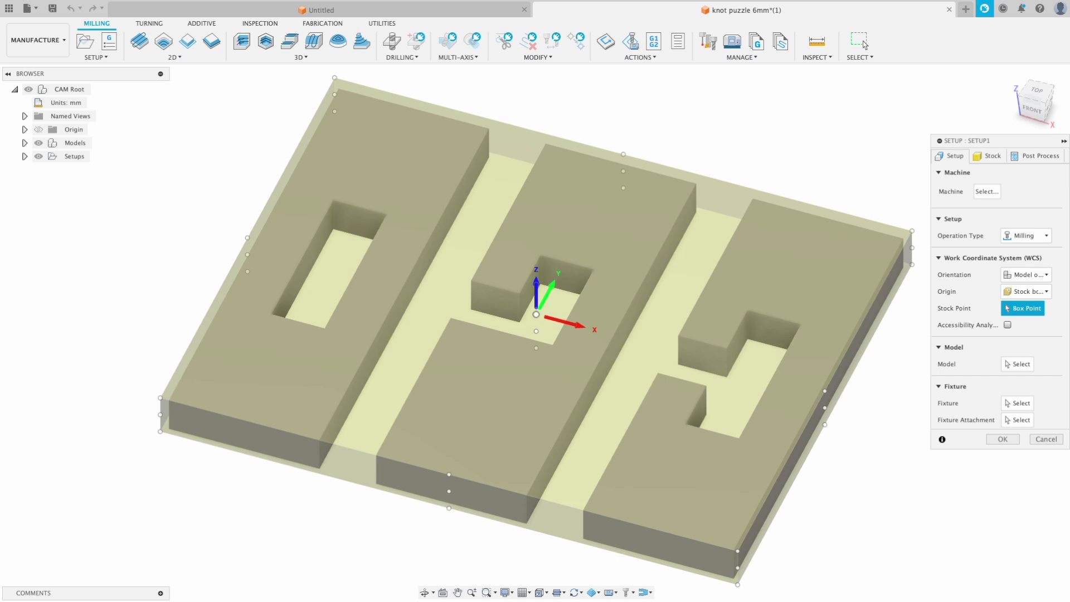
pyautogui.click(987, 191)
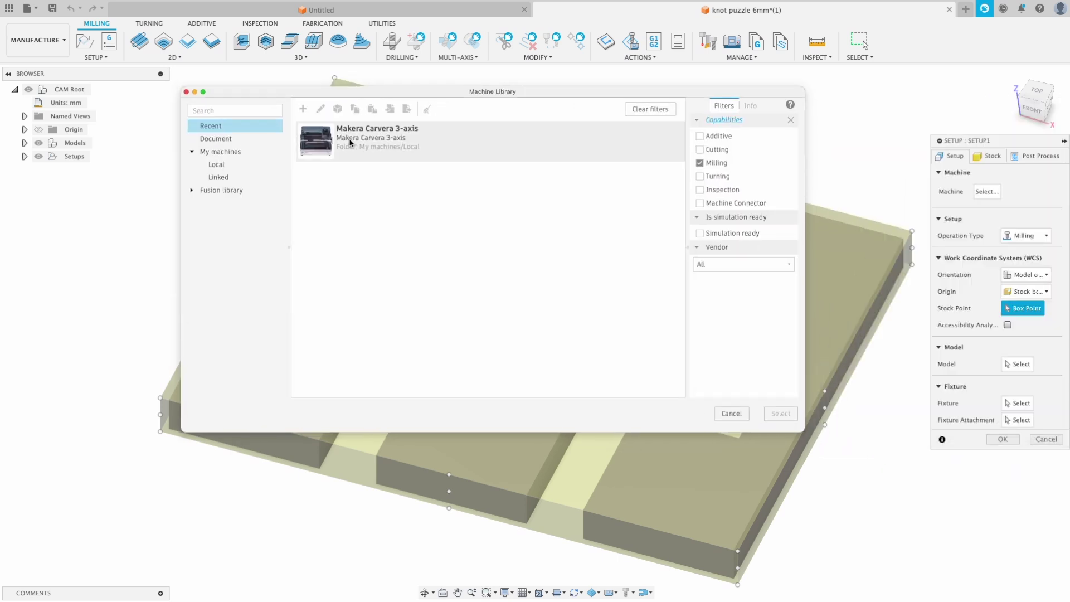
pyautogui.click(351, 143)
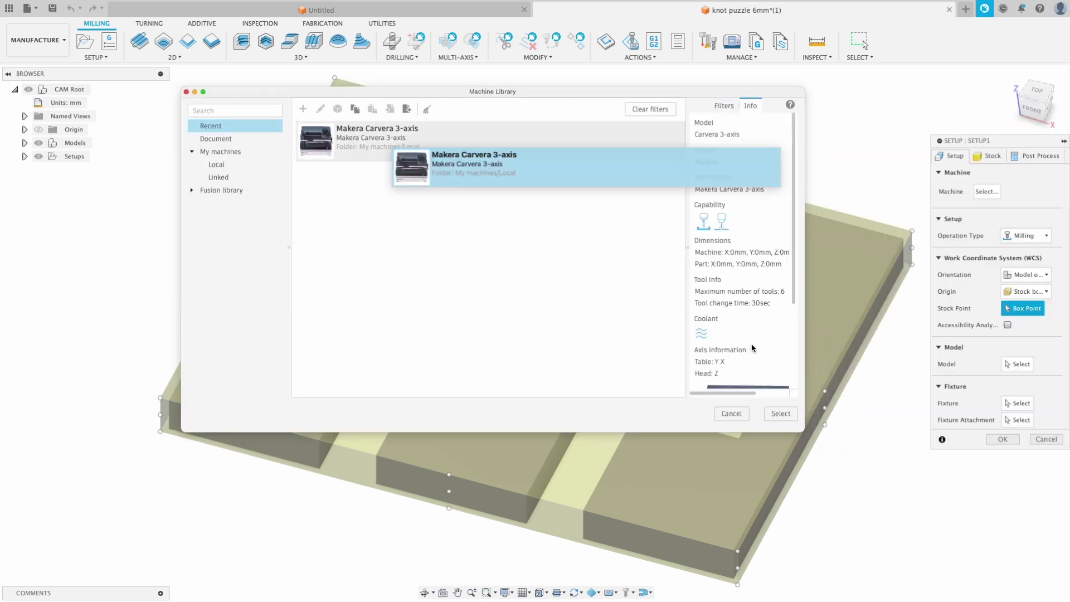
pyautogui.click(780, 414)
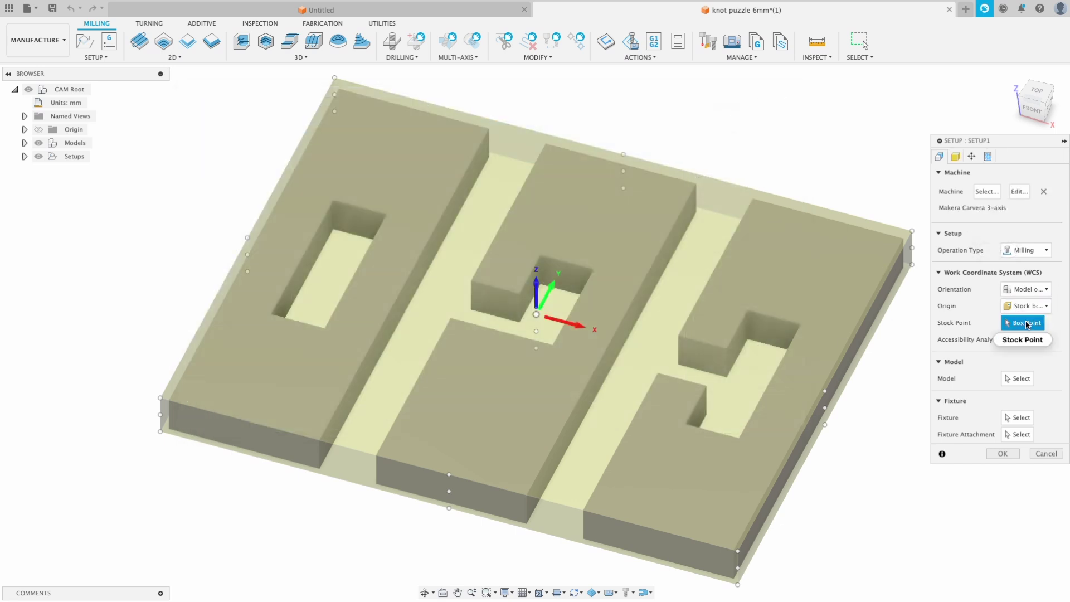
# Place the work origin at the stock's top front-left corner and choose all three puzzle pieces as the setup model.
pyautogui.click(161, 398)
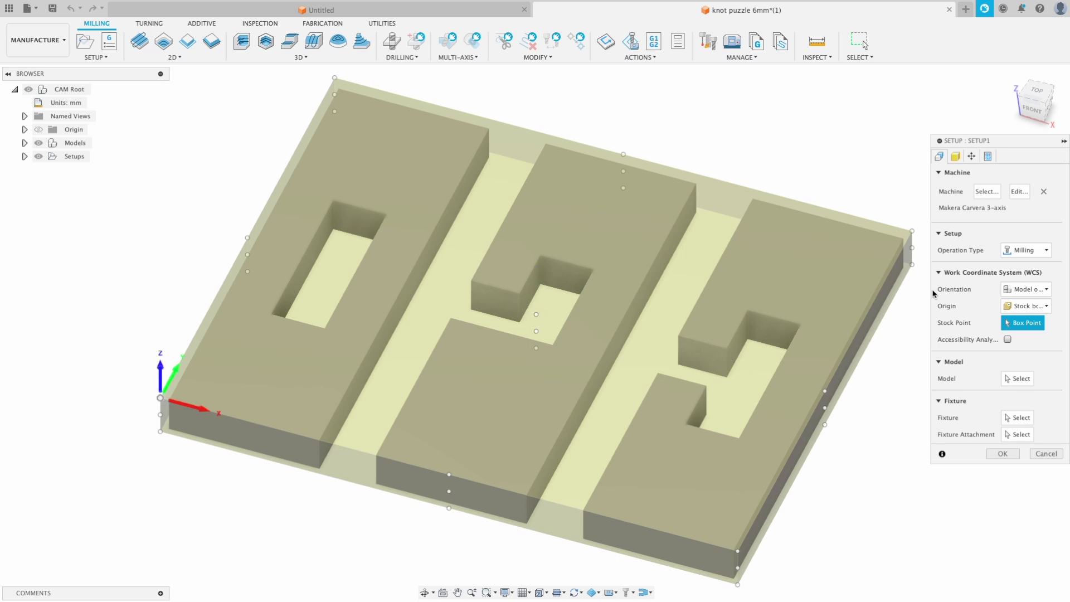
pyautogui.click(1018, 379)
pyautogui.click(351, 362)
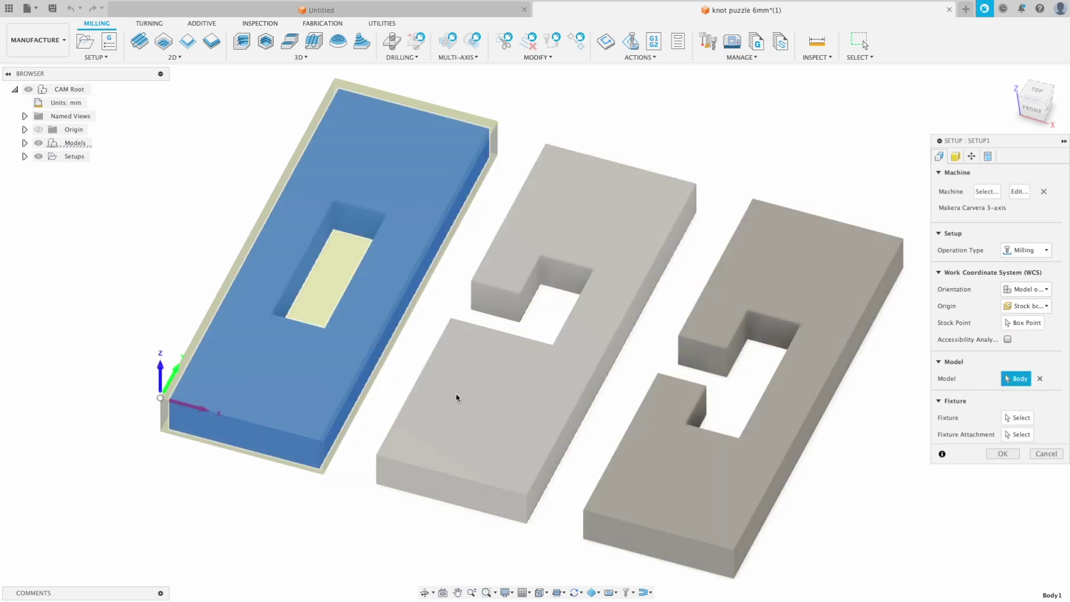
pyautogui.click(456, 397)
pyautogui.click(819, 385)
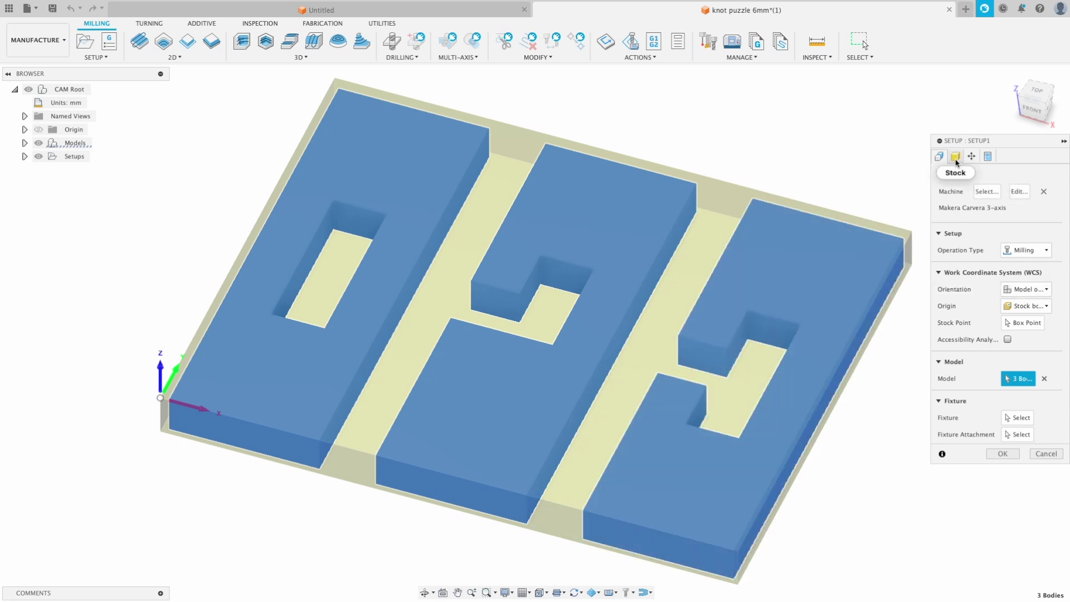
# Set the stock to a fixed-size box 200 mm wide in X and 120 mm deep in Y.
pyautogui.click(955, 157)
pyautogui.click(1026, 189)
pyautogui.click(1025, 206)
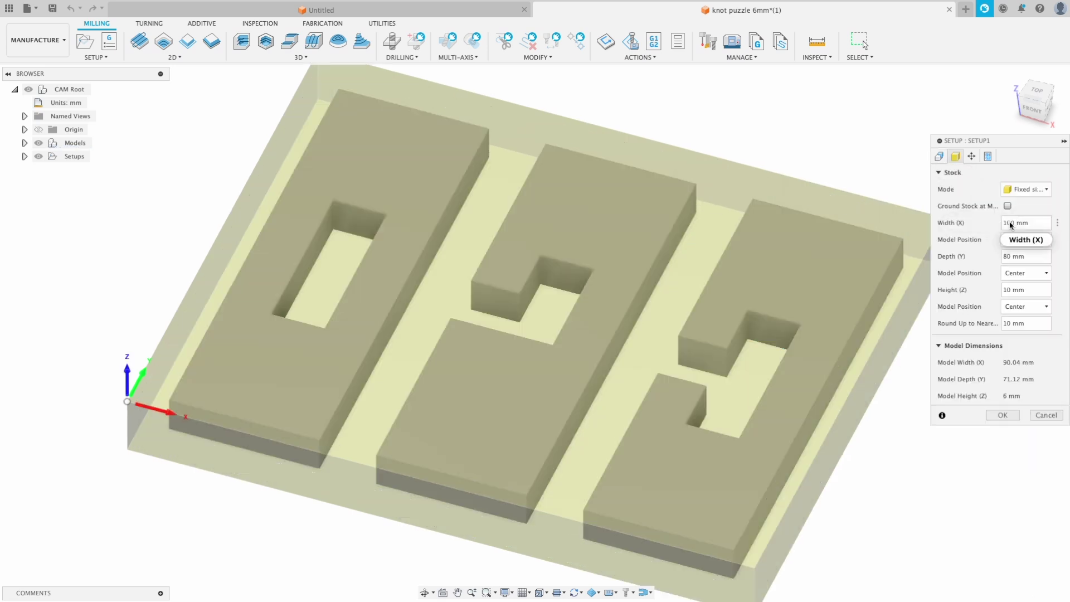
pyautogui.click(1011, 224)
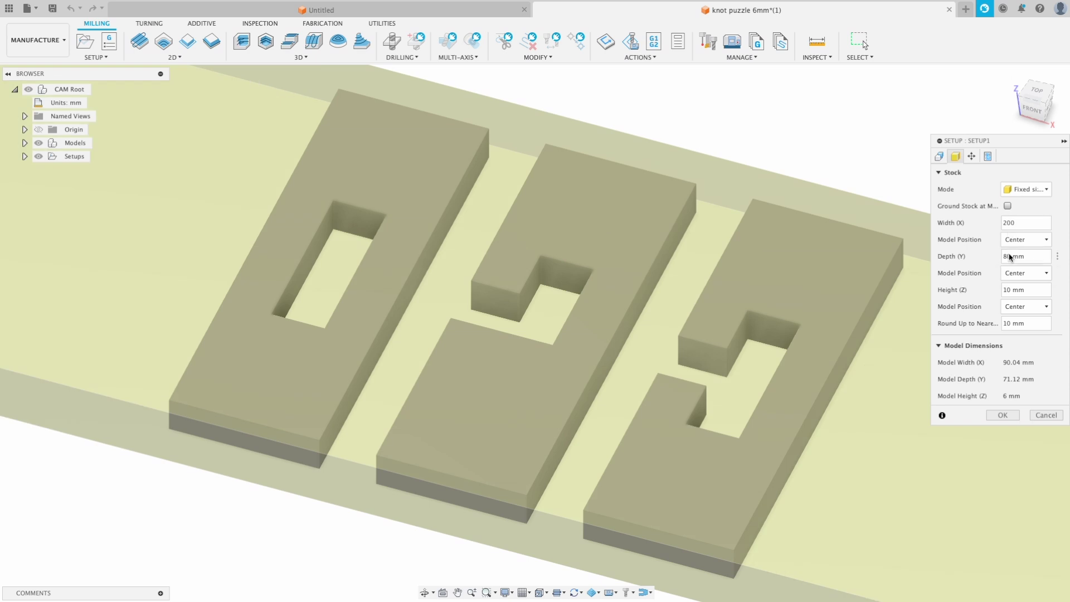
pyautogui.doubleClick(1009, 290)
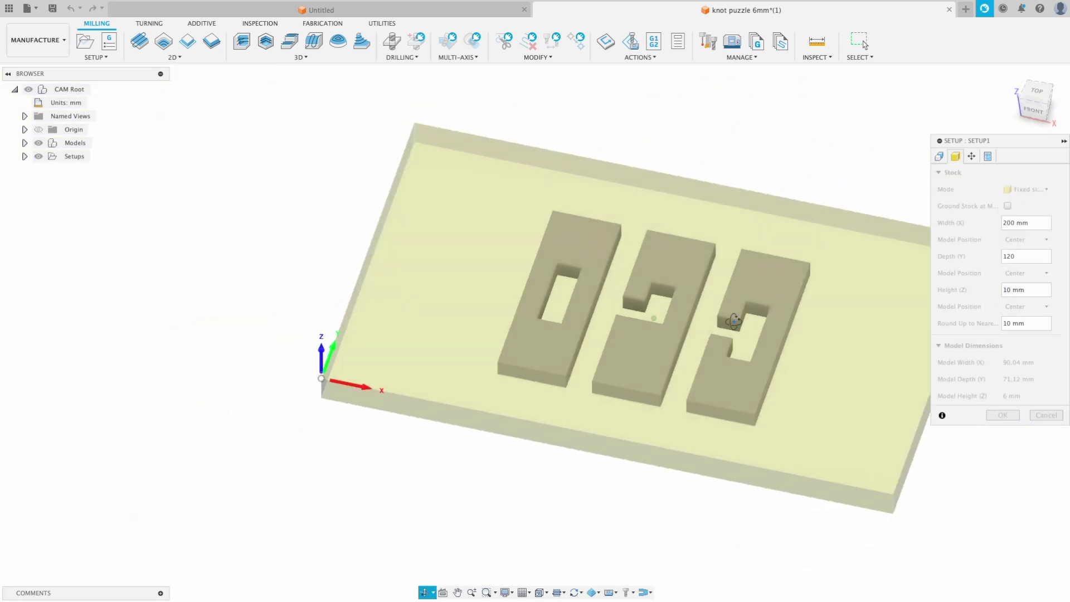
# Position the model in the stock with a 15 mm offset from the left side (-X).
pyautogui.click(1026, 240)
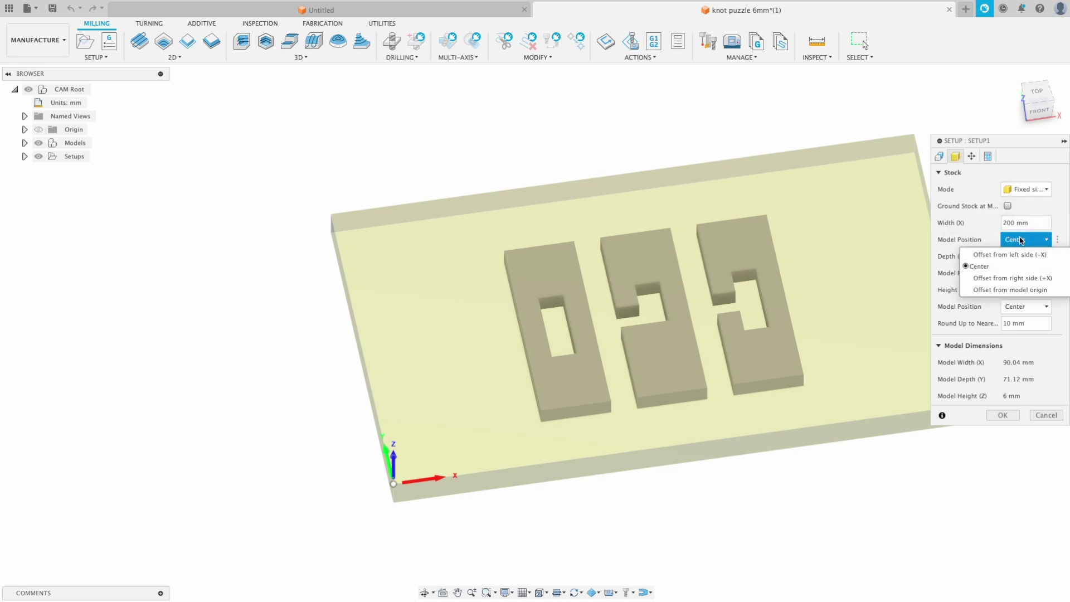
pyautogui.click(1024, 255)
pyautogui.write('15')
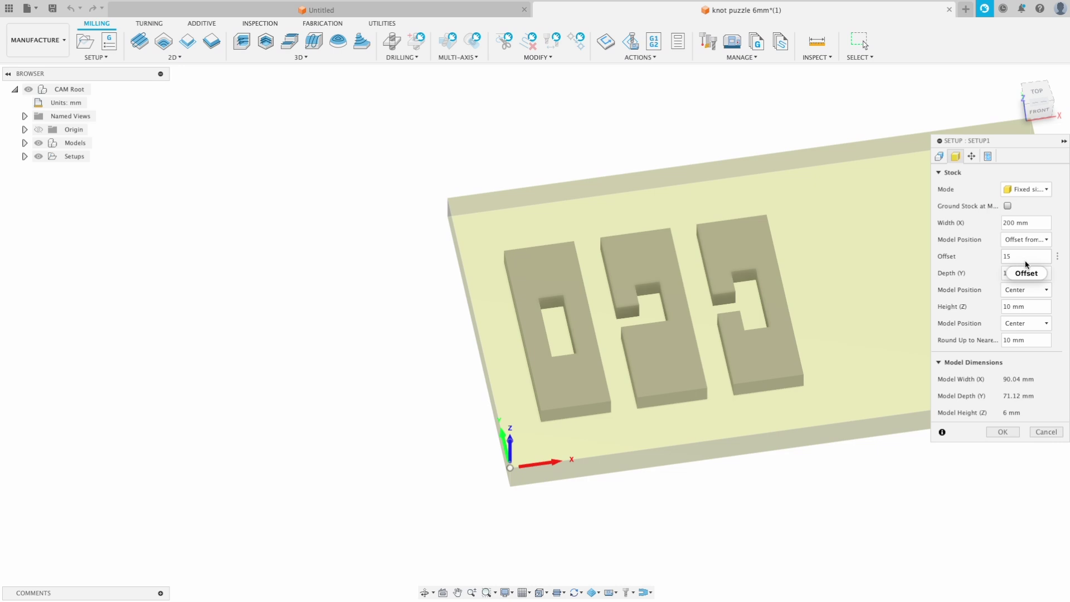
pyautogui.press('Return')
# Position the model in the stock's depth direction (Y) with a 15 mm offset from the front side.
pyautogui.click(1026, 290)
pyautogui.click(1020, 334)
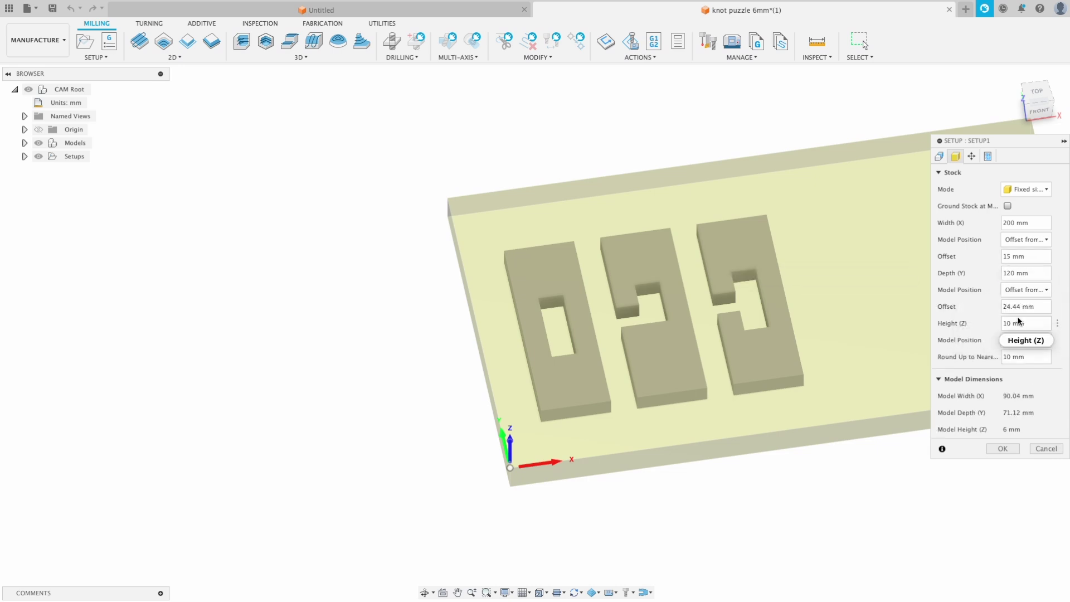
pyautogui.click(1015, 307)
pyautogui.write('15')
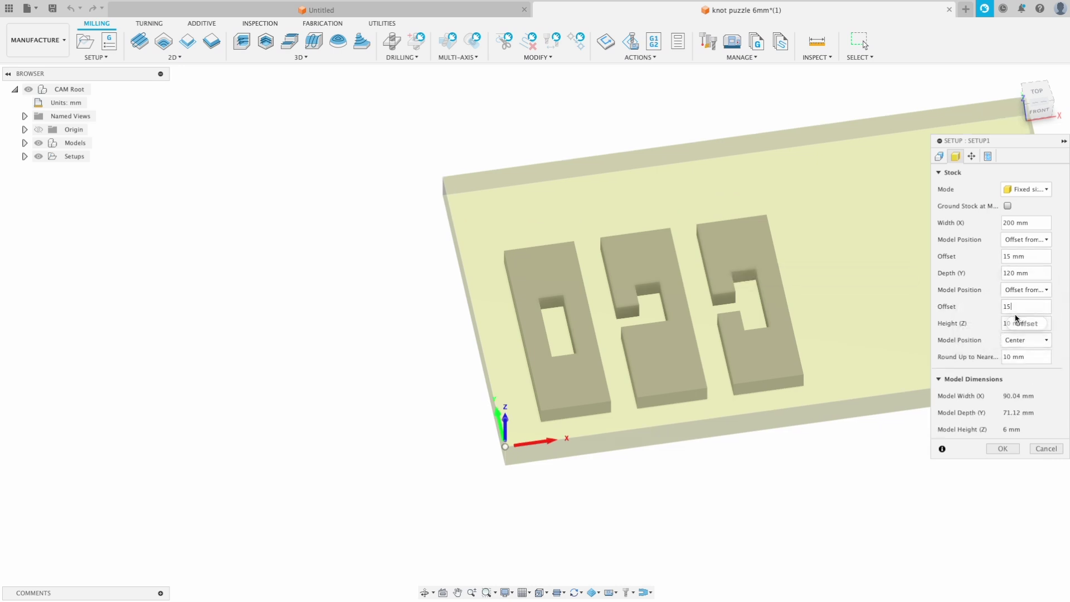
# Position the model vertically with a 0 mm offset from the bottom (-Z) of the stock.
pyautogui.click(1026, 340)
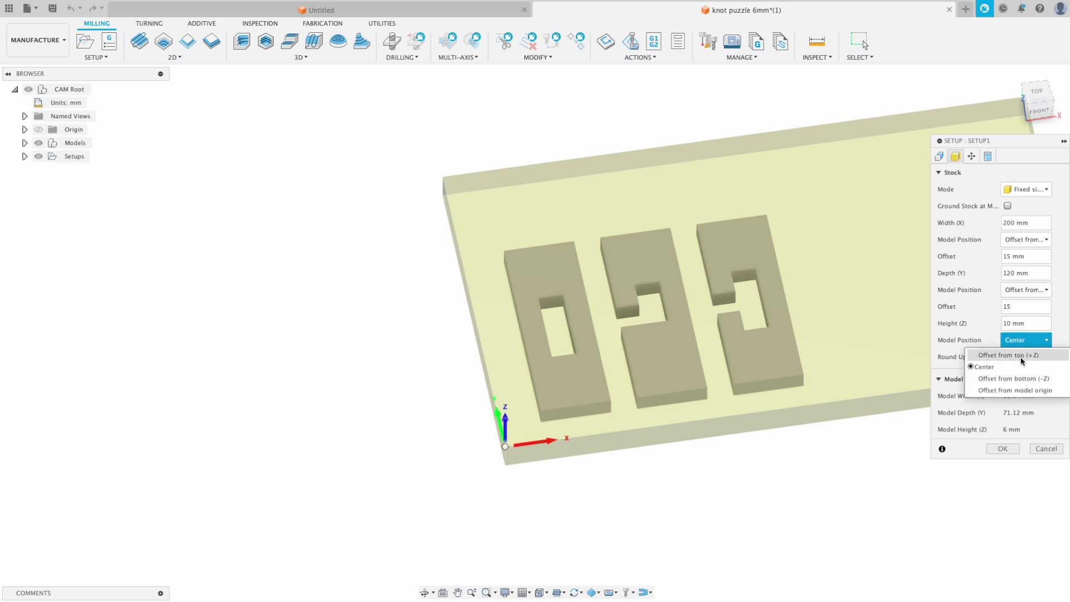
pyautogui.click(1023, 378)
pyautogui.keyDown('shift'); pyautogui.moveTo(719, 377); pyautogui.dragTo(666, 347, button='middle'); pyautogui.keyUp('shift')
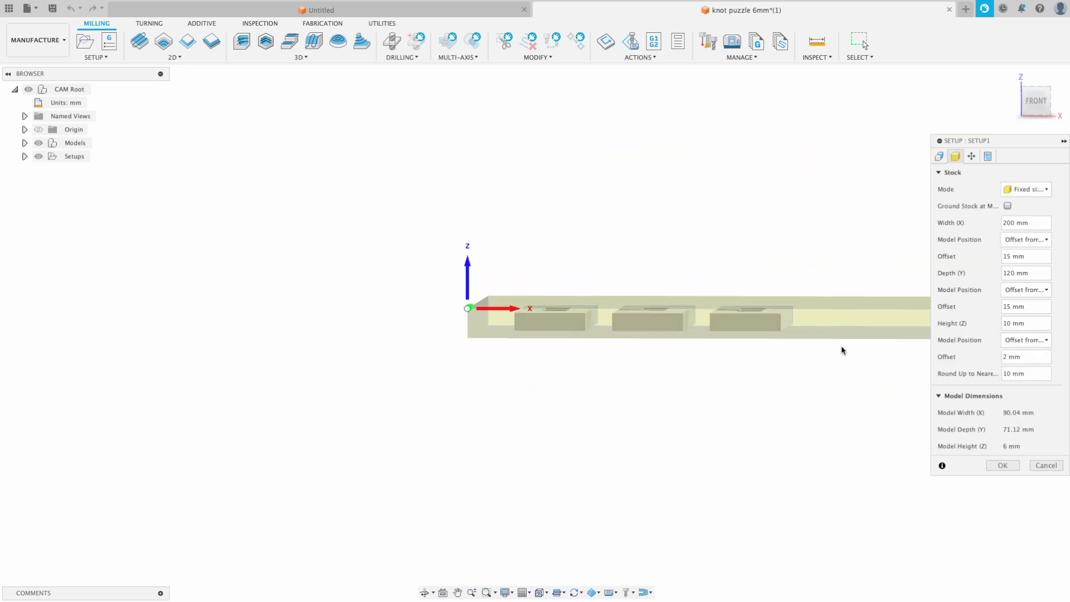
pyautogui.press('Return')
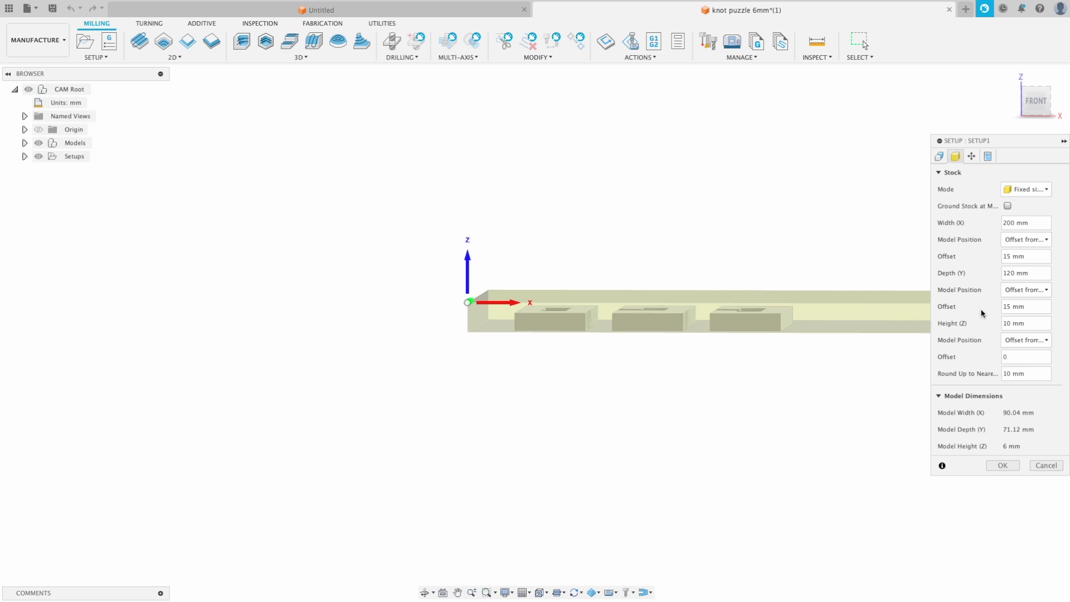
pyautogui.keyDown('shift'); pyautogui.moveTo(765, 290); pyautogui.dragTo(922, 210, button='middle'); pyautogui.keyUp('shift')
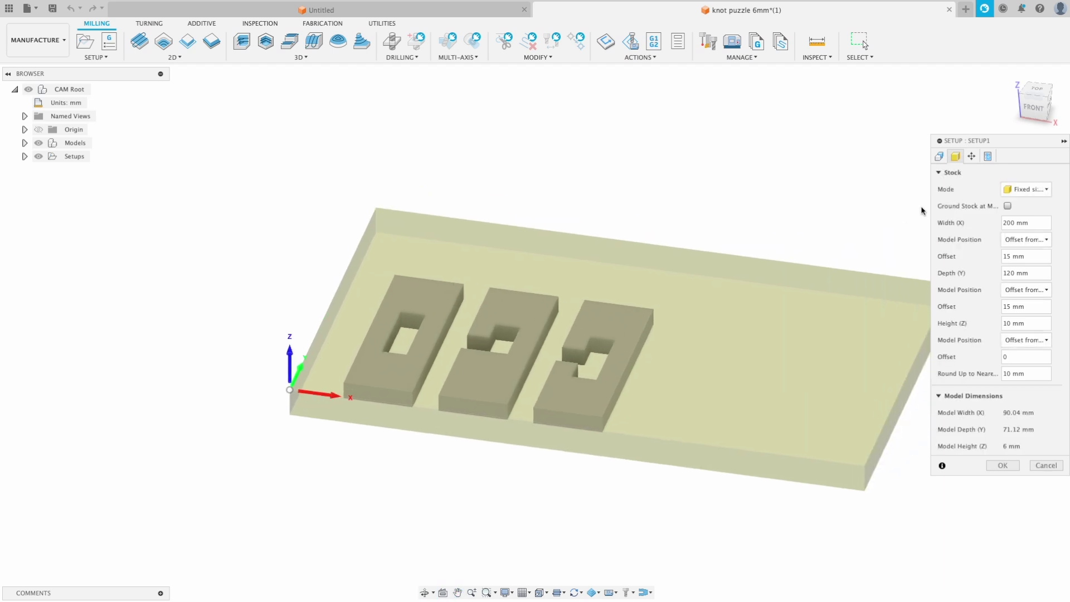
# Review the setup's part position and post-process settings, and confirm the setup.
pyautogui.click(972, 156)
pyautogui.click(988, 156)
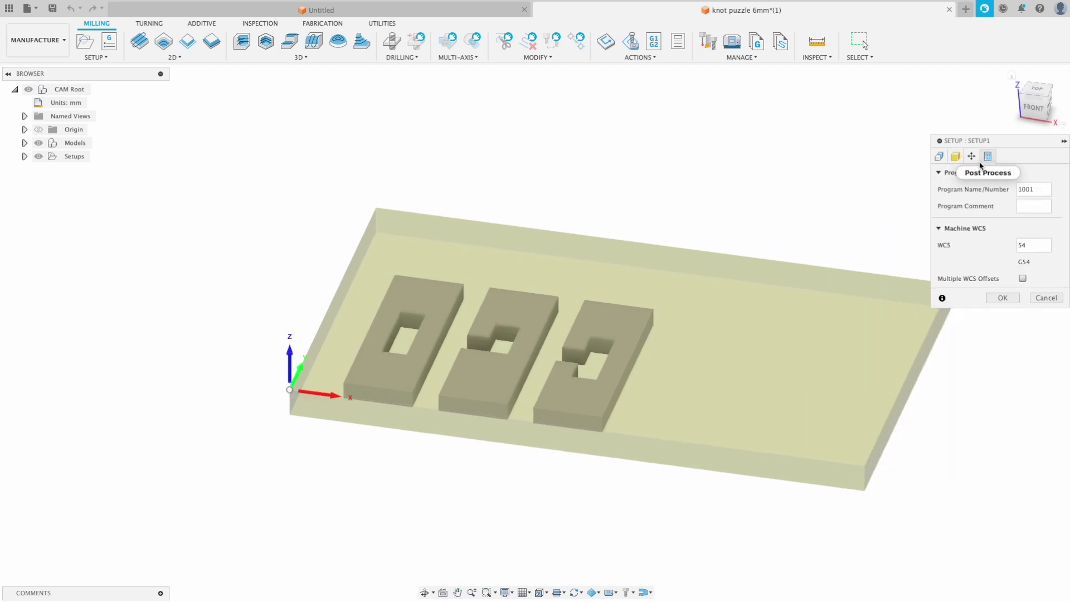
pyautogui.click(940, 156)
pyautogui.click(1003, 454)
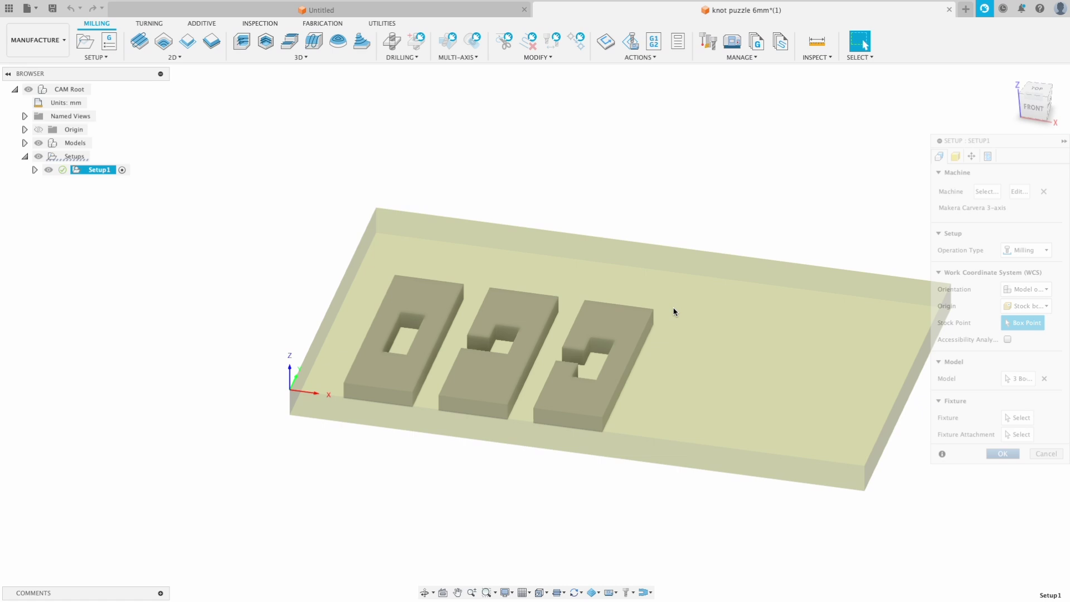
# Start a Face operation using Example Tools end mill 4 (3.175 mm, 12 mm flute, metal) with the Softwood/MDF/Epoxy preset.
pyautogui.keyDown('shift'); pyautogui.moveTo(286, 201); pyautogui.dragTo(292, 223, button='middle'); pyautogui.keyUp('shift')
pyautogui.scroll(-3, 332, 256)
pyautogui.scroll(6, 336, 249)
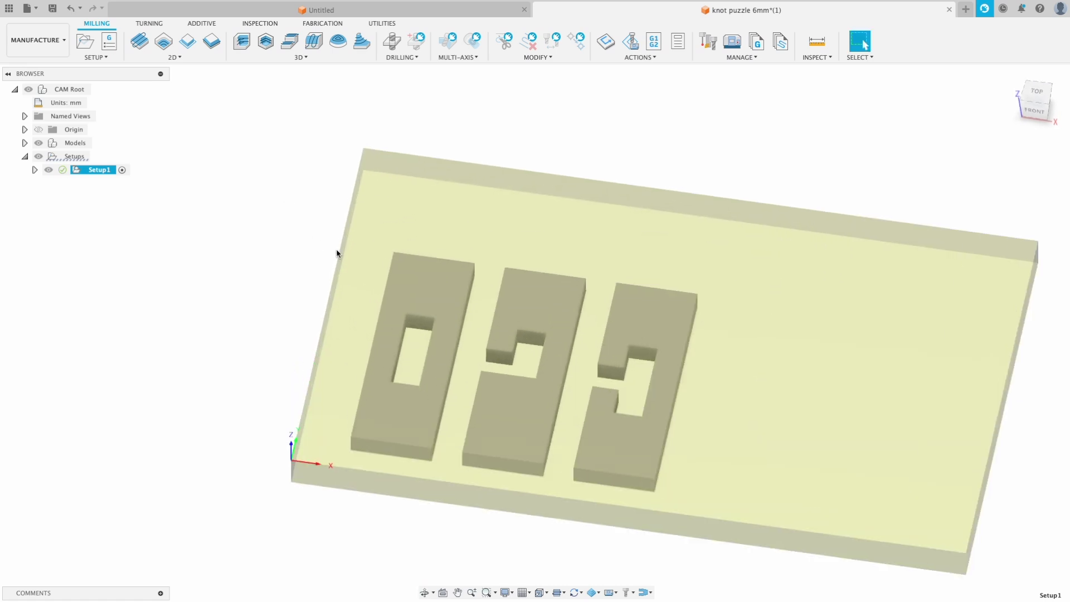
pyautogui.moveTo(412, 279); pyautogui.dragTo(279, 264, button='middle')
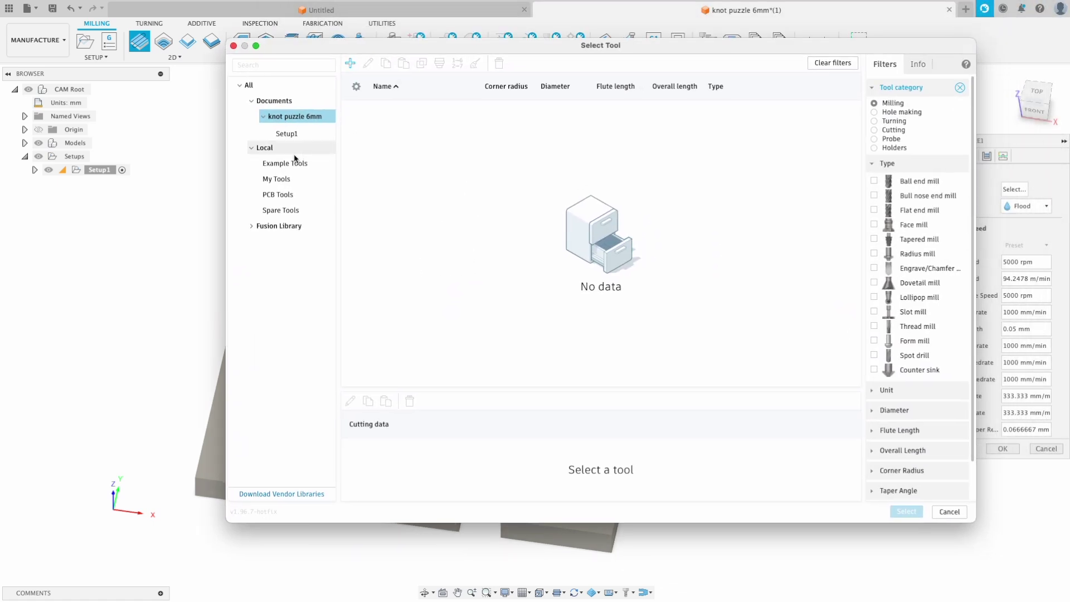
pyautogui.click(290, 164)
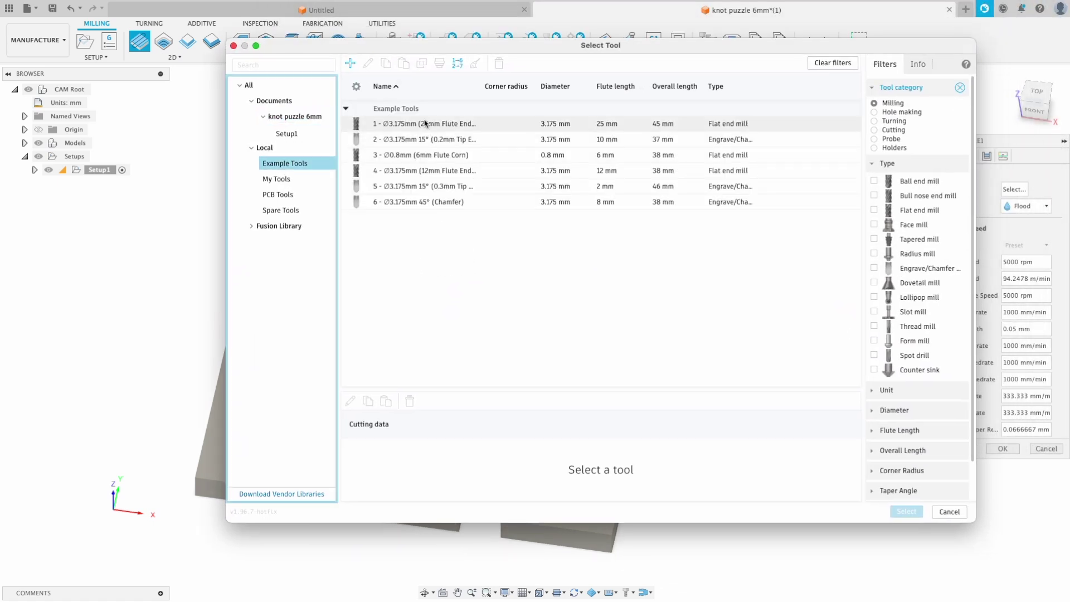
pyautogui.click(445, 170)
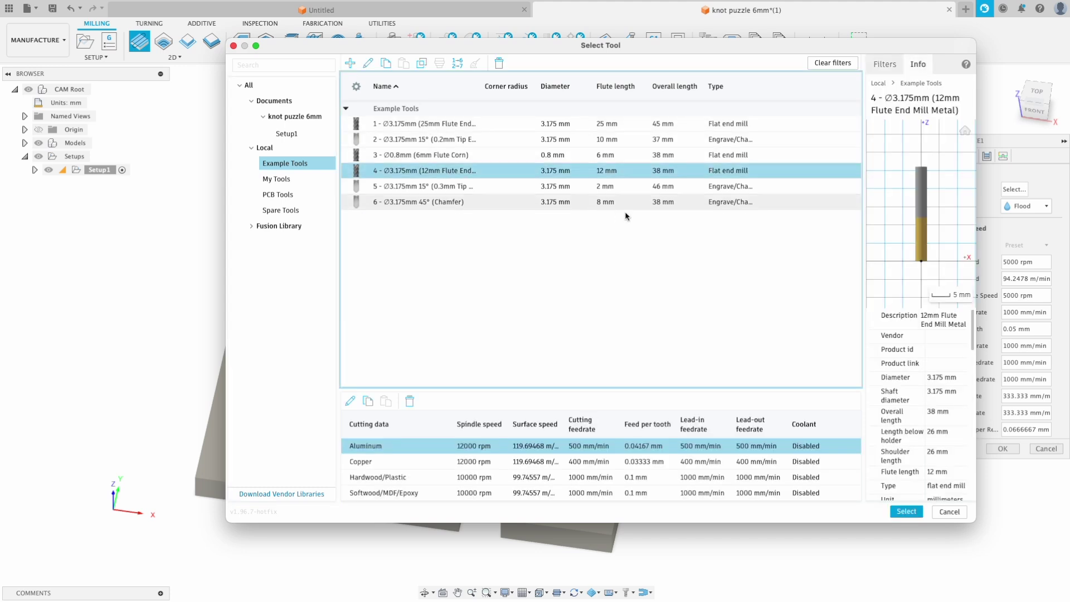
pyautogui.click(899, 510)
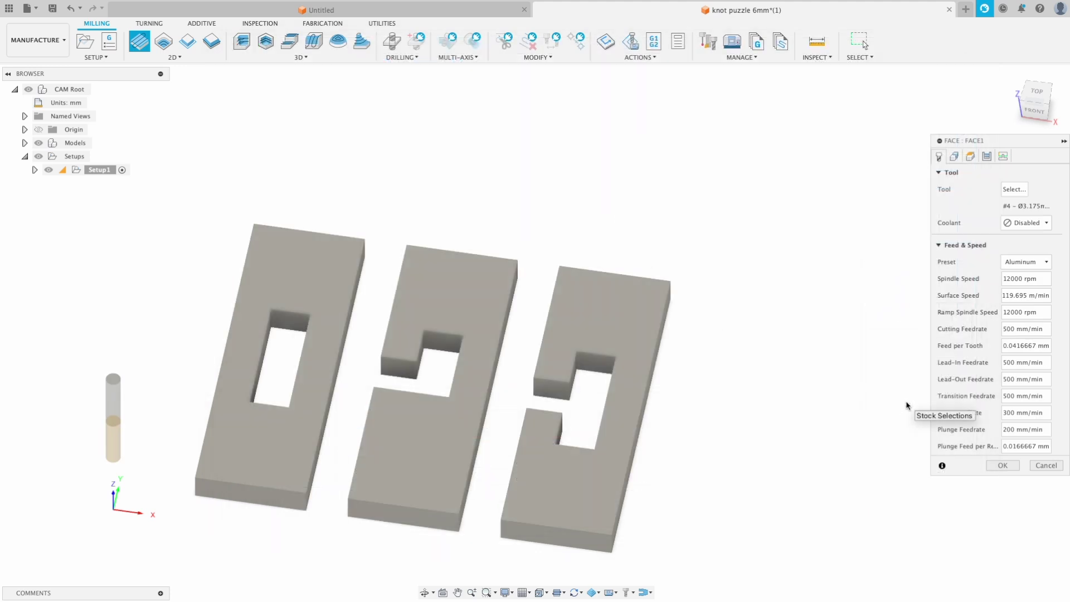
pyautogui.click(1016, 262)
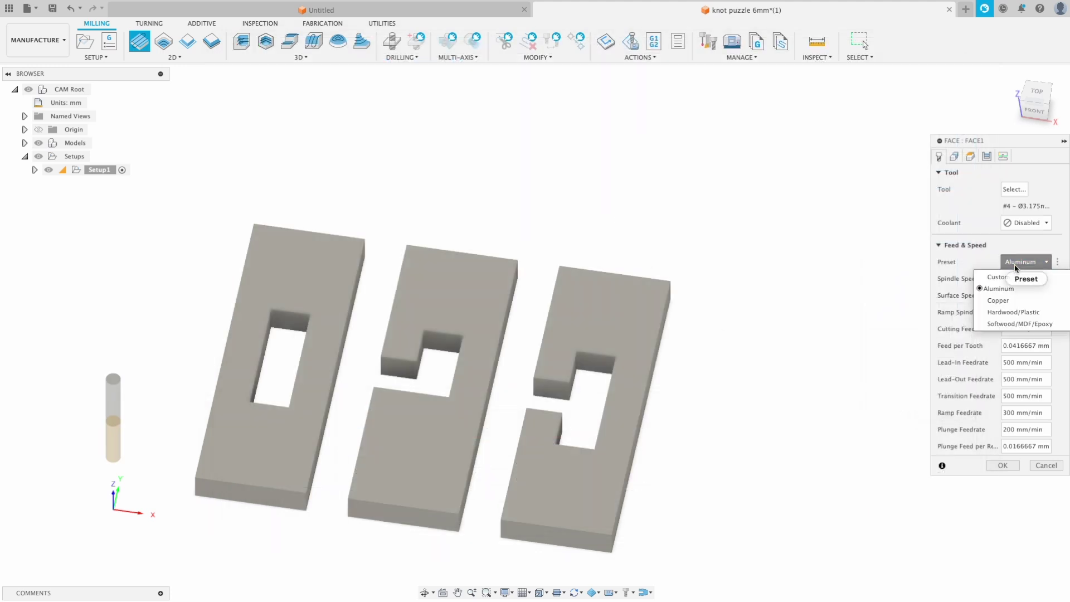
pyautogui.click(1015, 324)
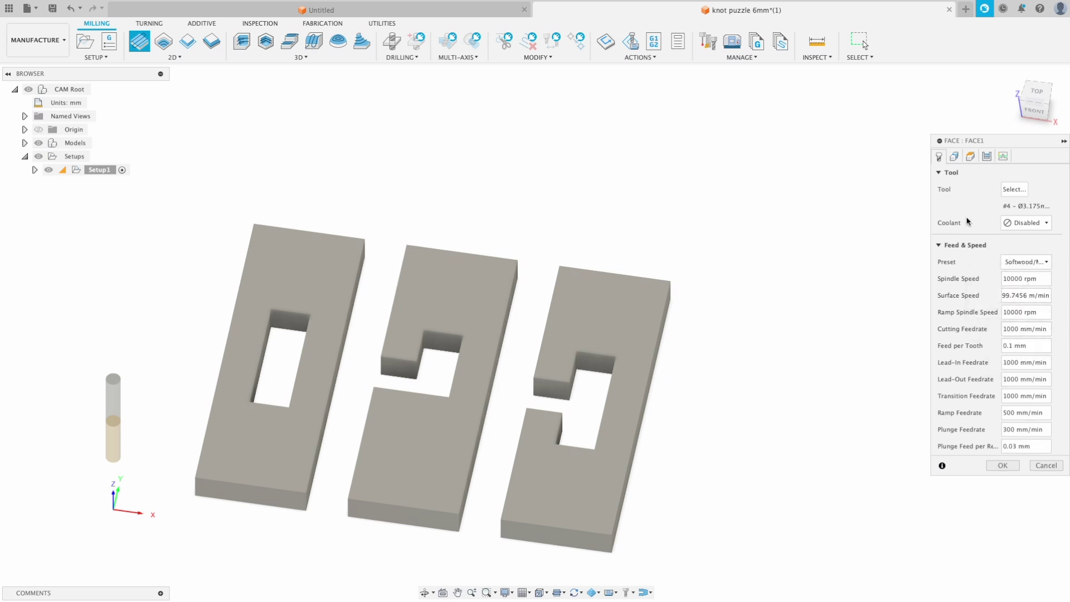
# Select the top outlines of all three puzzle pieces as closed-chain stock contours for the Face operation.
pyautogui.click(953, 158)
pyautogui.click(959, 225)
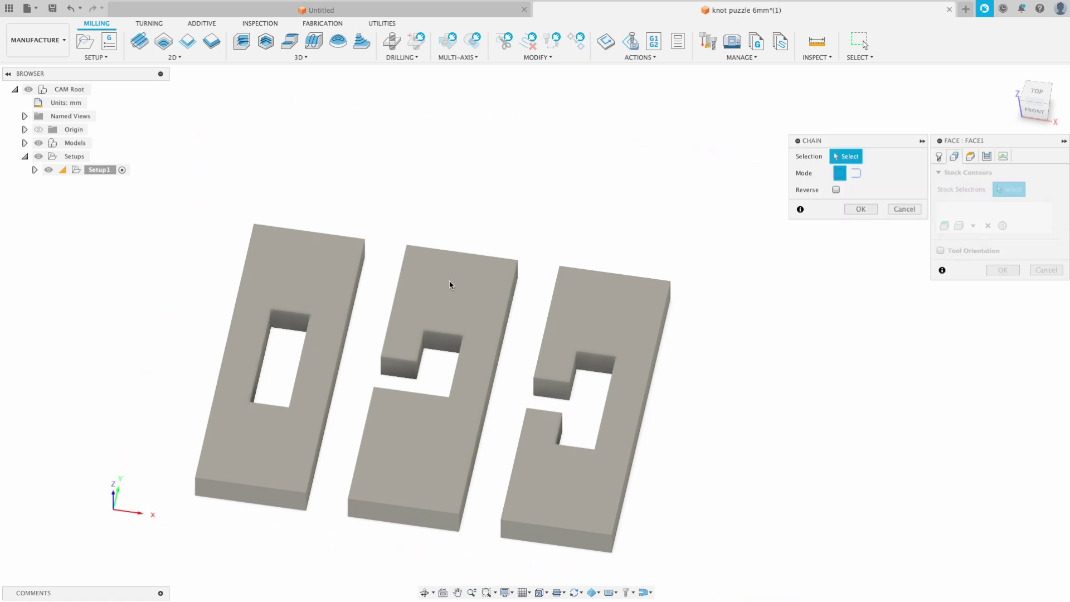
pyautogui.click(351, 258)
pyautogui.keyDown('shift'); pyautogui.moveTo(351, 258); pyautogui.dragTo(383, 232, button='middle'); pyautogui.keyUp('shift')
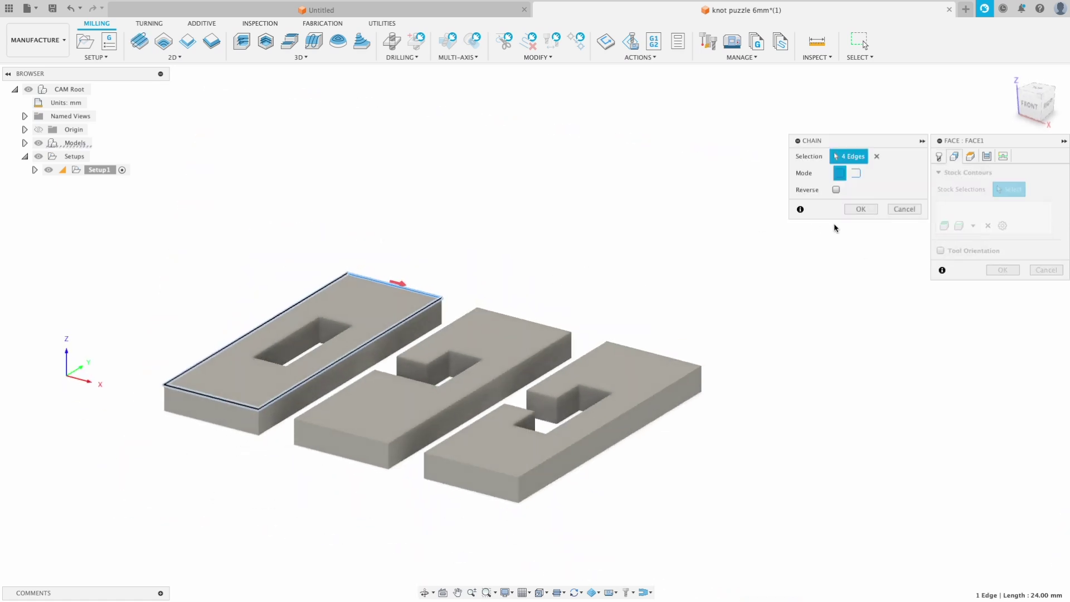
pyautogui.click(861, 209)
pyautogui.click(959, 225)
pyautogui.click(466, 312)
pyautogui.click(861, 210)
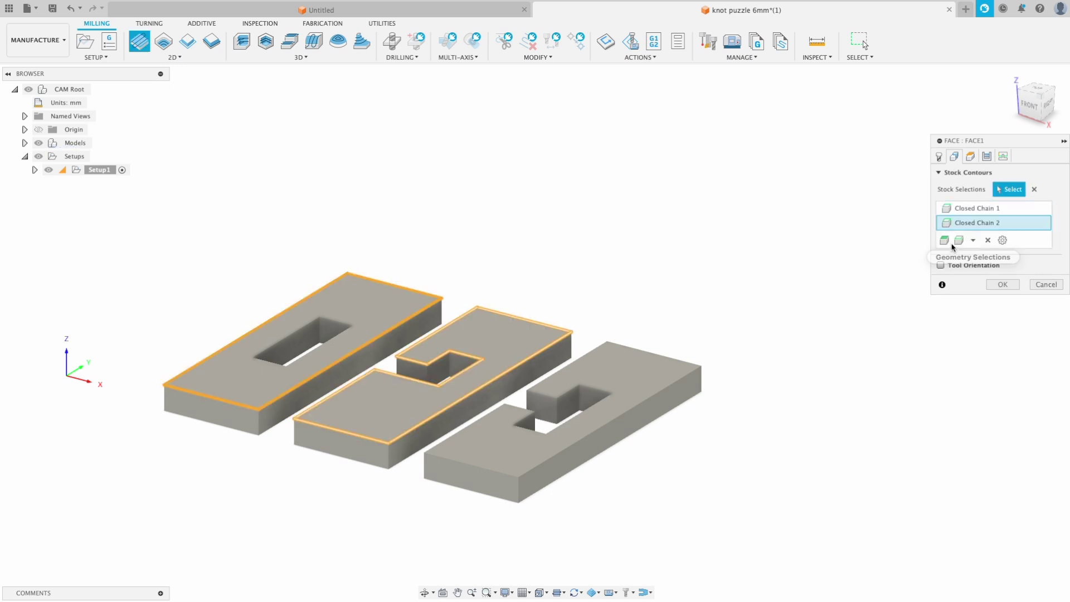
pyautogui.click(959, 240)
pyautogui.click(688, 362)
pyautogui.click(851, 212)
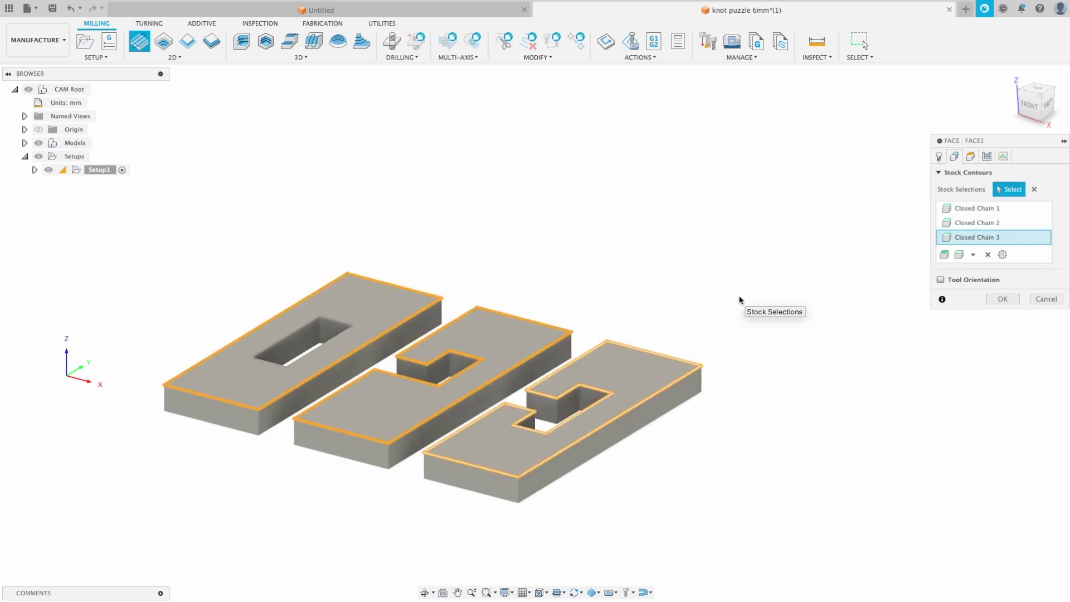
# Enable multiple depths with a 1 mm maximum stepdown for the facing passes, and generate the Face toolpath.
pyautogui.click(971, 157)
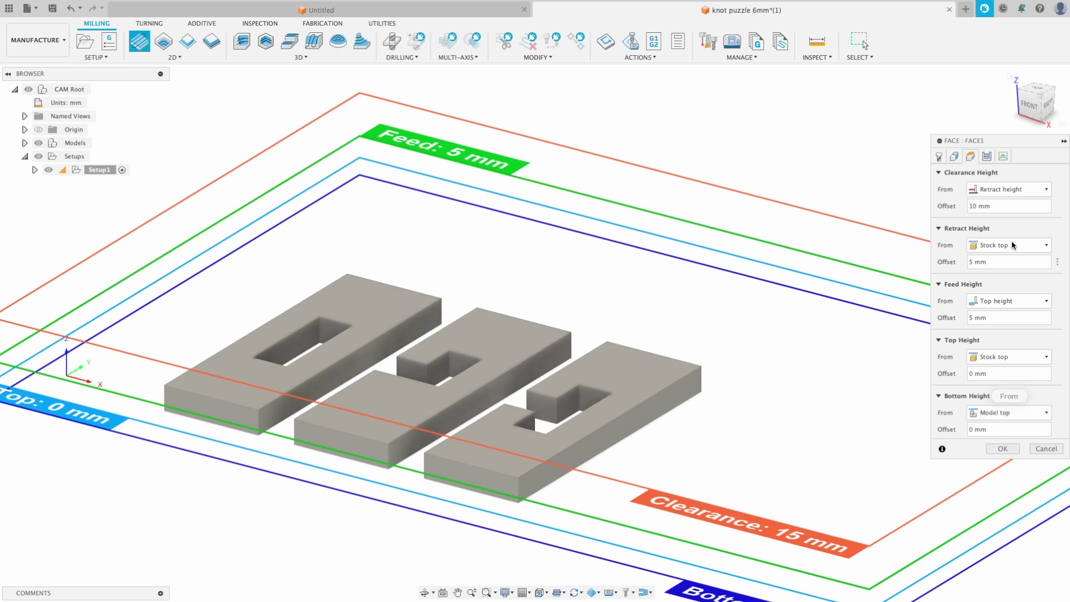
pyautogui.click(986, 157)
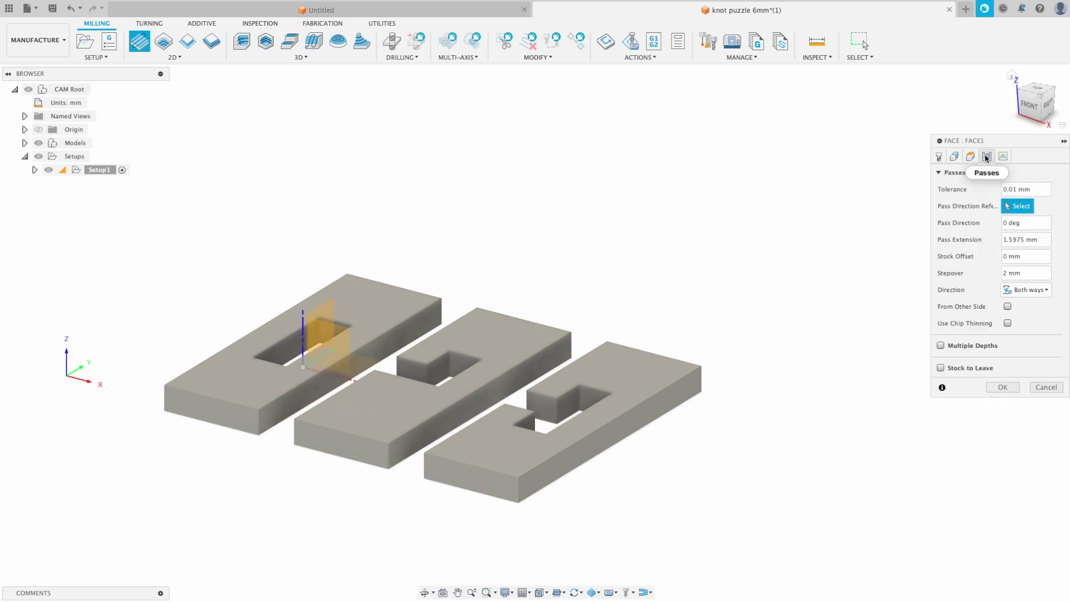
pyautogui.click(938, 347)
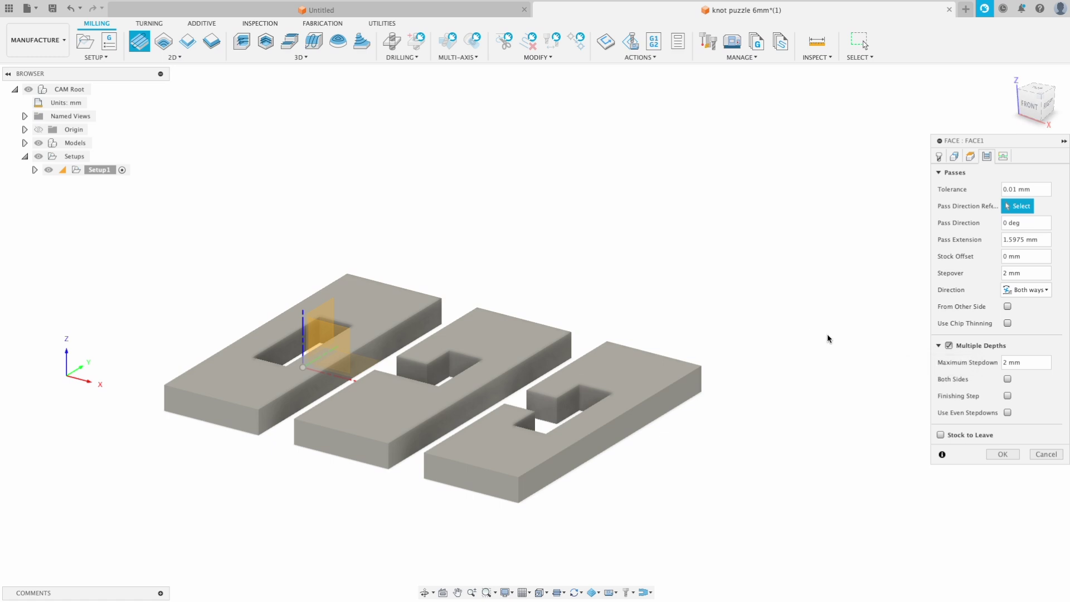
pyautogui.keyDown('shift'); pyautogui.moveTo(781, 322); pyautogui.dragTo(838, 344, button='middle'); pyautogui.keyUp('shift')
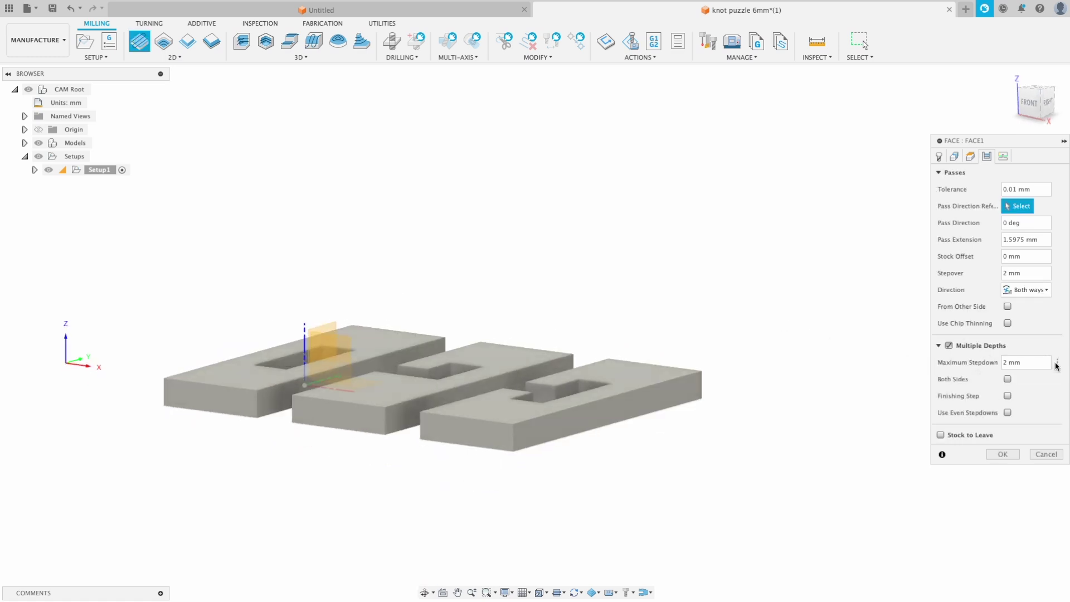
pyautogui.click(1057, 362)
pyautogui.click(1035, 378)
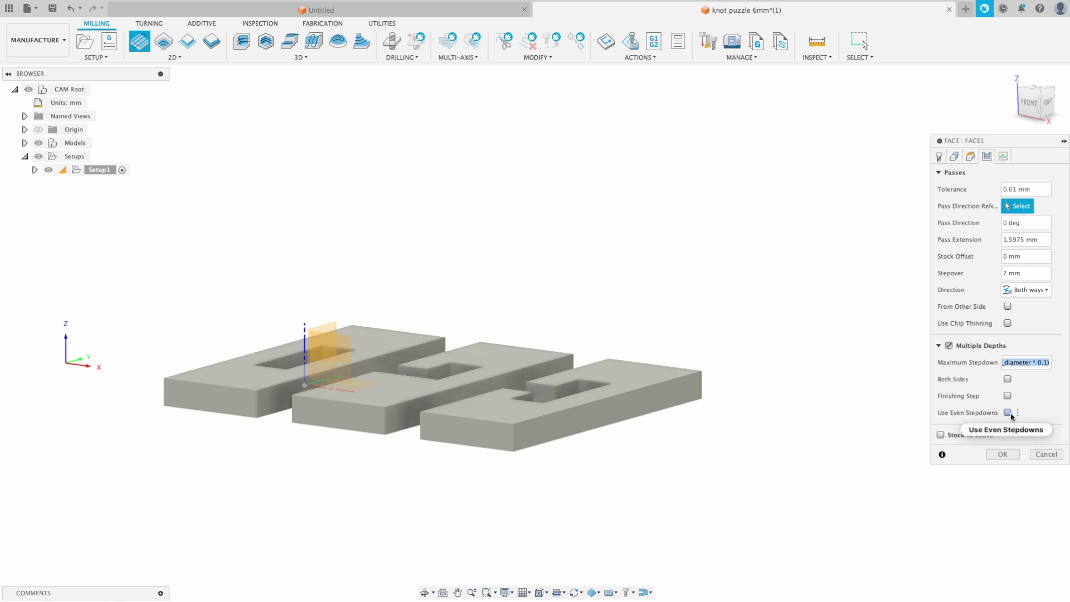
pyautogui.click(1008, 413)
pyautogui.click(1022, 364)
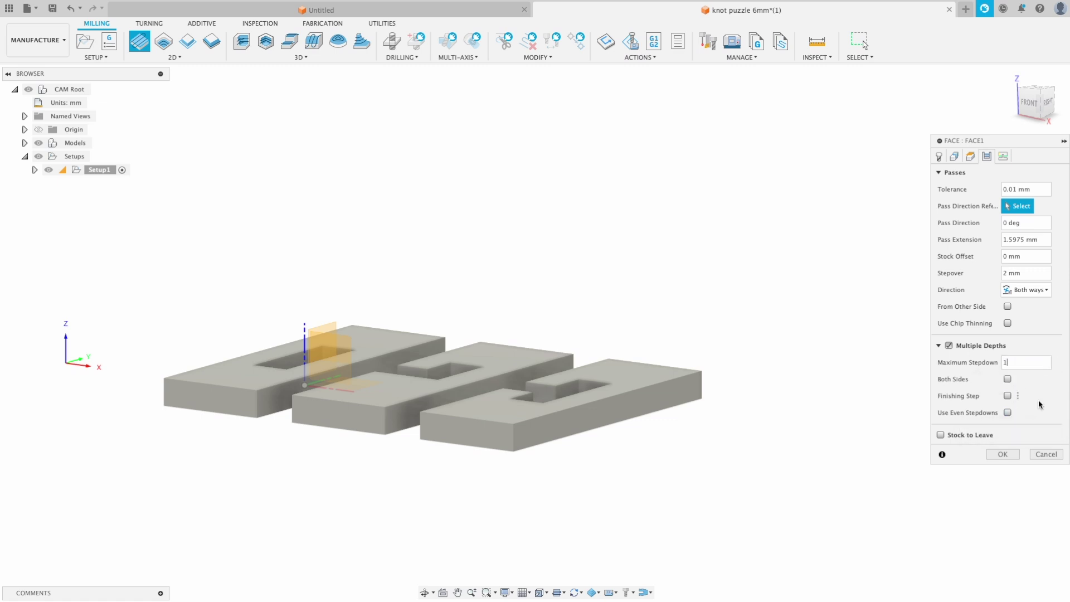
pyautogui.click(1008, 413)
pyautogui.click(1003, 455)
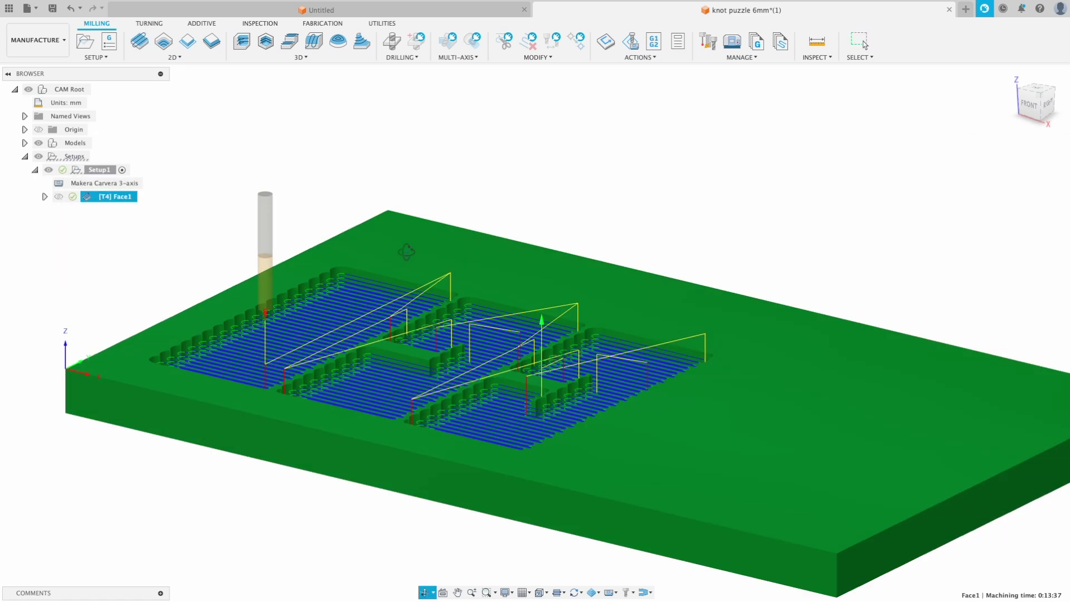
# Start a 2D Contour operation using Example Tools end mill 1 (3.175 mm, 25 mm flute) with the Softwood/MDF/Epoxy preset.
pyautogui.scroll(-2, 217, 291)
pyautogui.scroll(6, 221, 296)
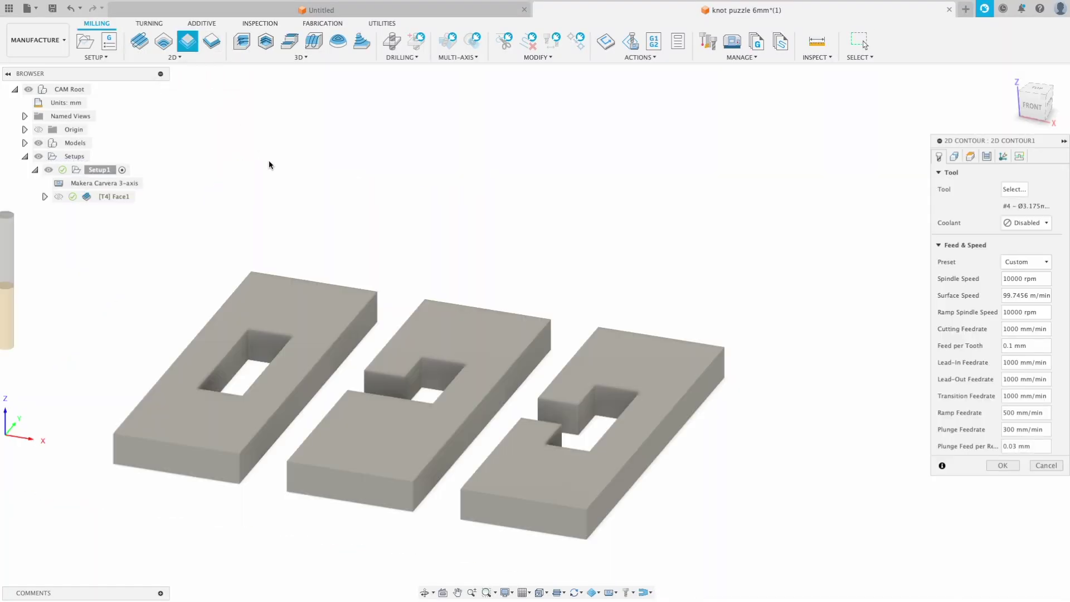
pyautogui.click(1015, 189)
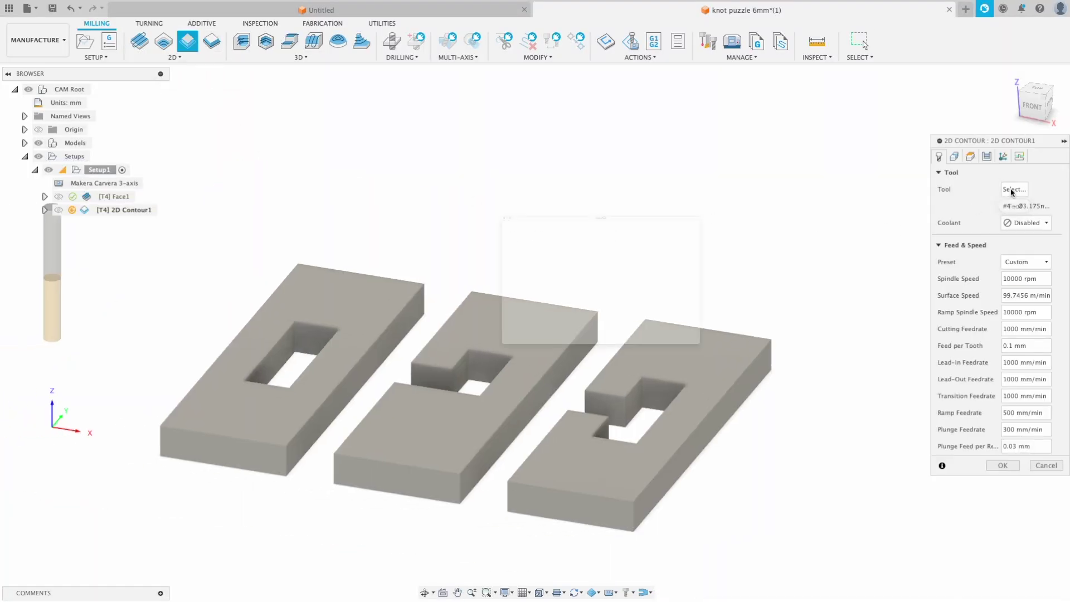
pyautogui.click(299, 164)
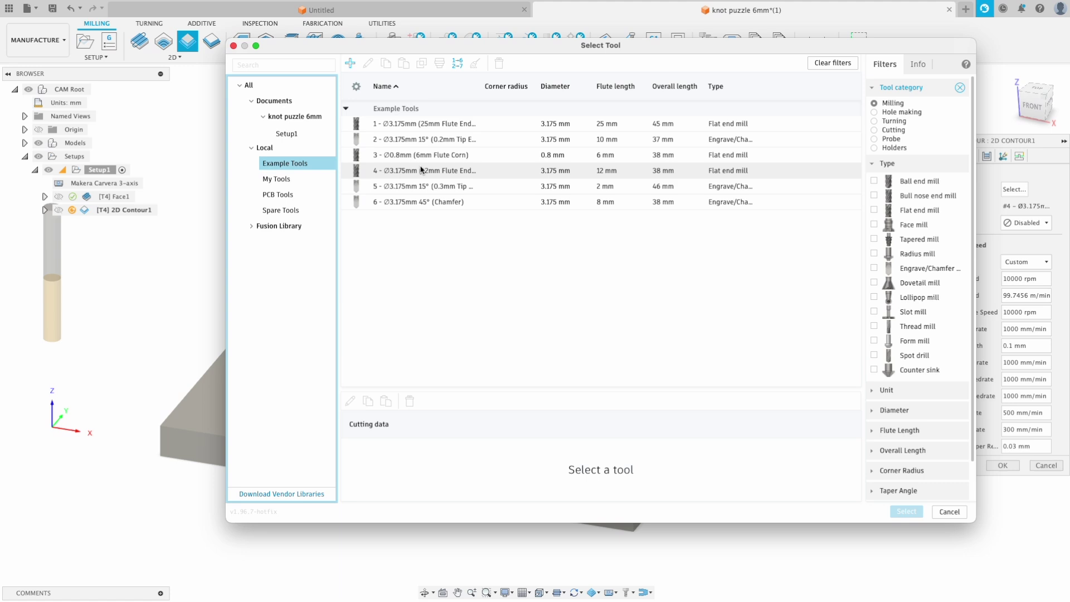
pyautogui.click(429, 124)
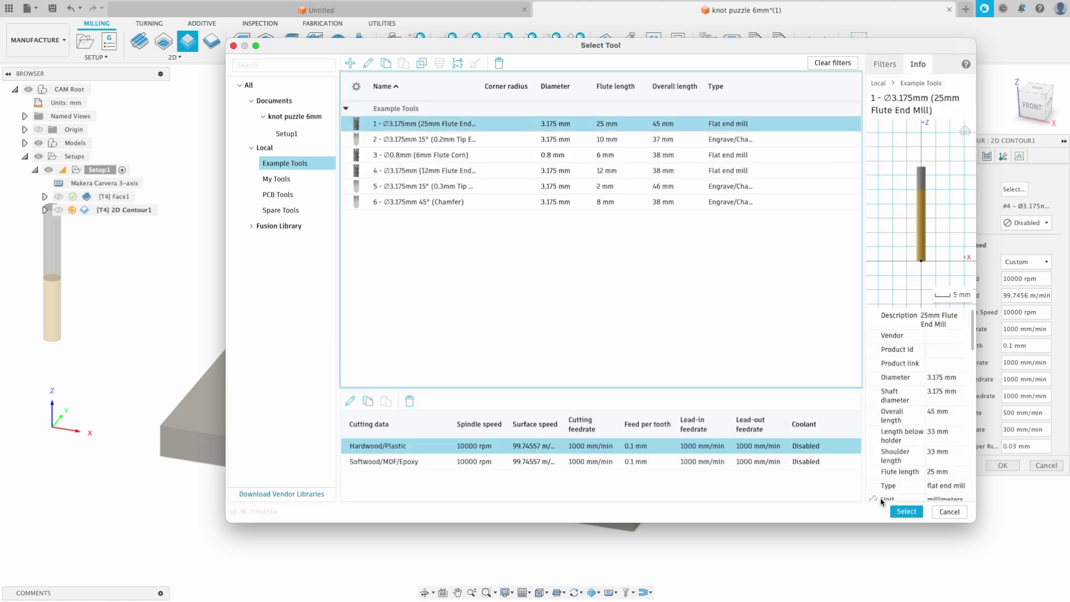
pyautogui.click(906, 511)
pyautogui.click(1026, 262)
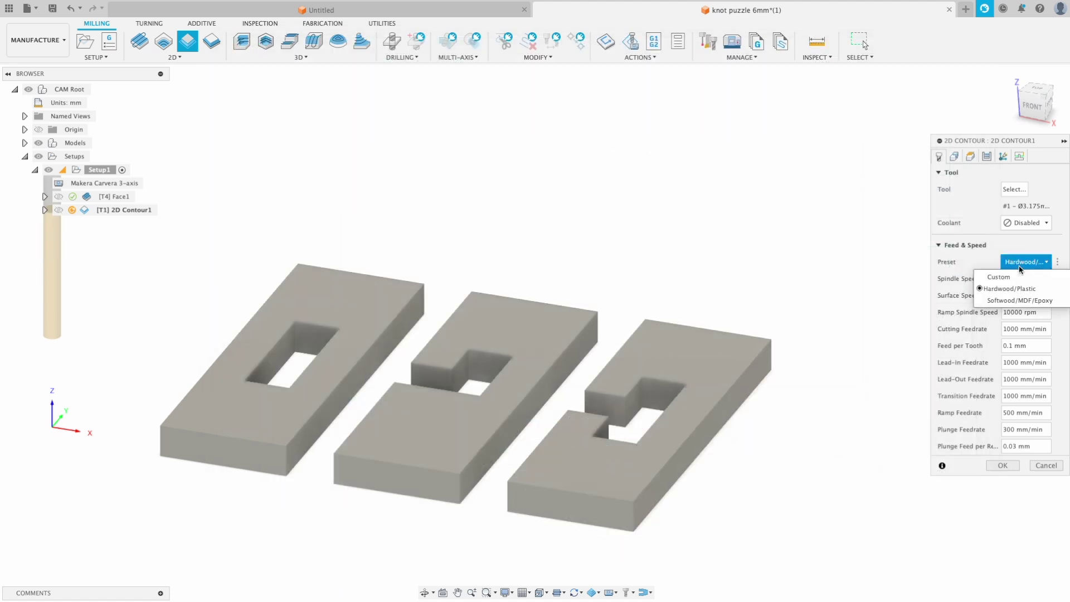
pyautogui.click(1017, 300)
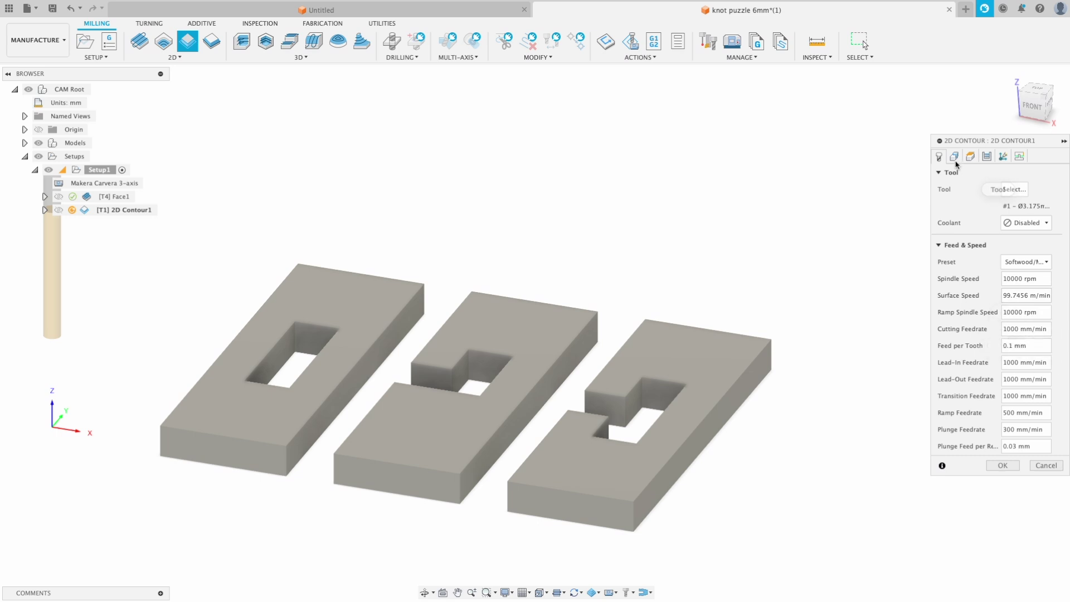
# Select the bottom outlines of all three pieces and the bottom edge loop of the first piece's slot as closed-chain contours.
pyautogui.click(954, 158)
pyautogui.click(945, 226)
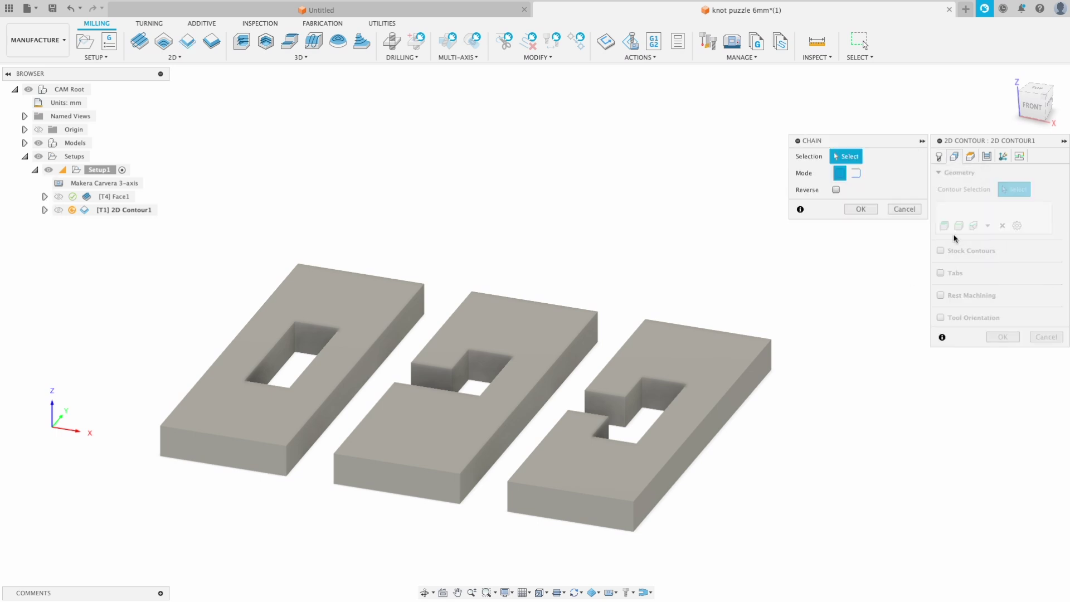
pyautogui.click(710, 445)
pyautogui.click(861, 210)
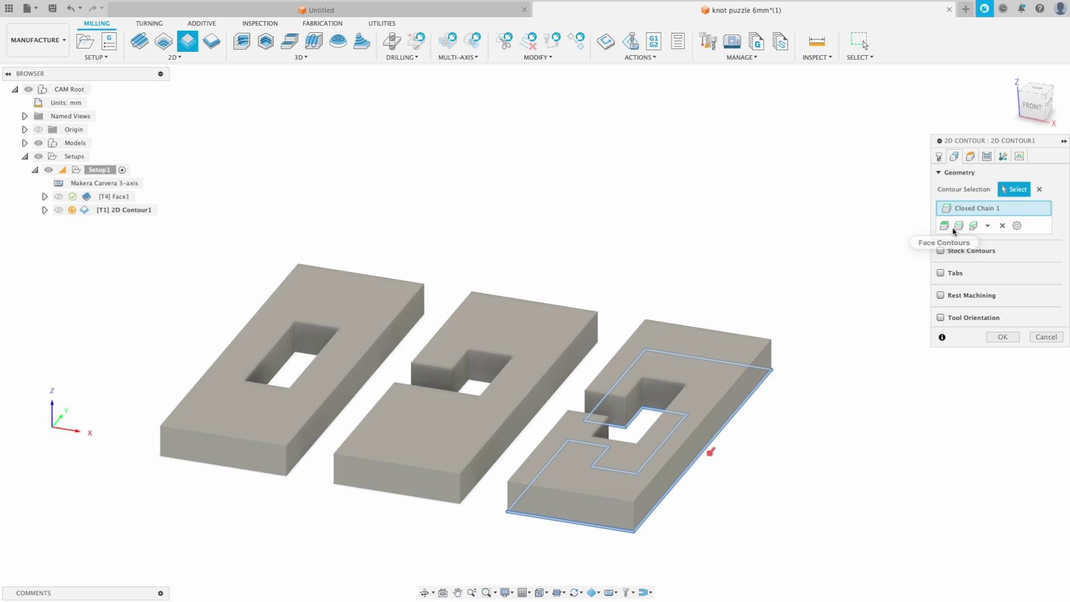
pyautogui.click(584, 359)
pyautogui.click(861, 209)
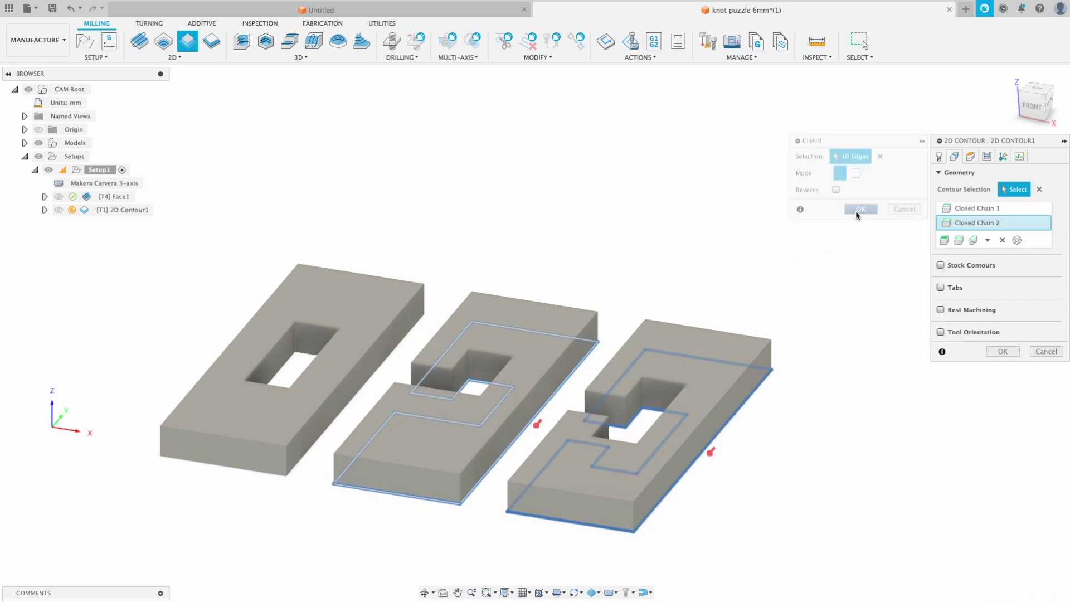
pyautogui.click(958, 241)
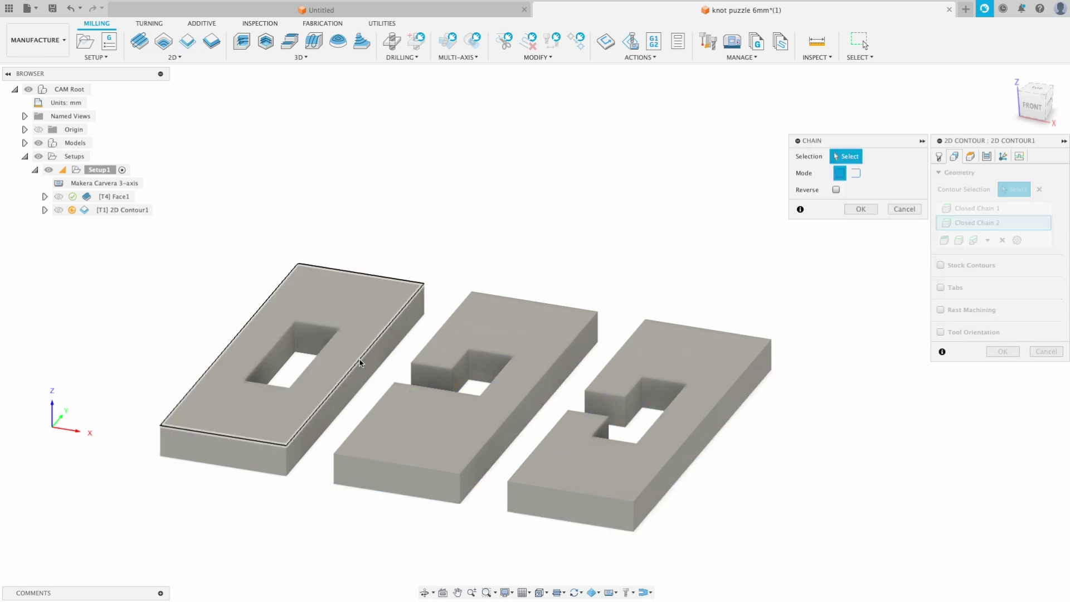
pyautogui.click(362, 389)
pyautogui.click(861, 209)
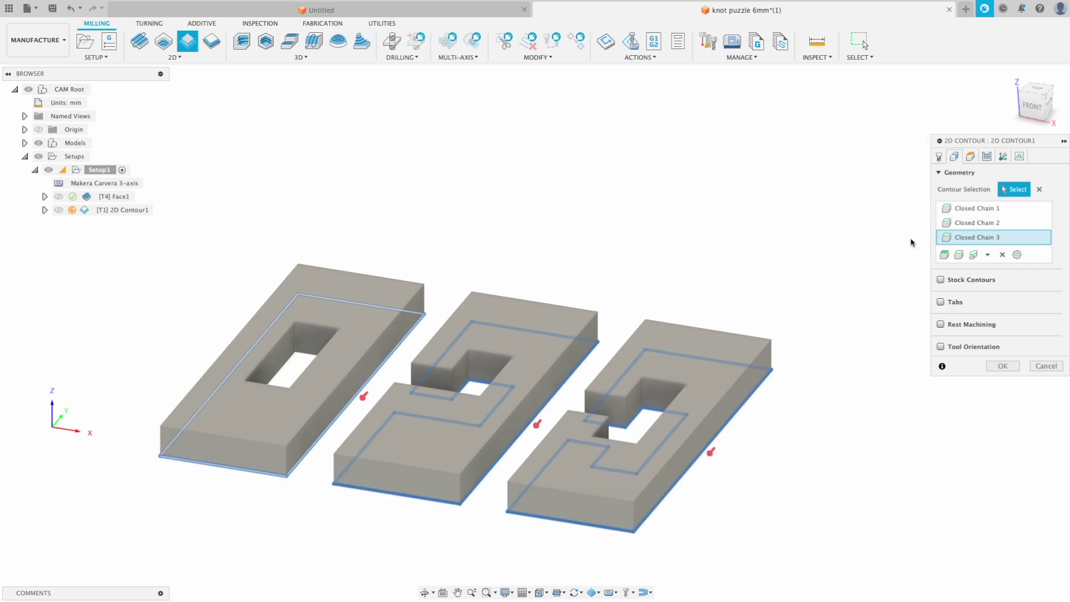
pyautogui.click(959, 255)
pyautogui.click(299, 355)
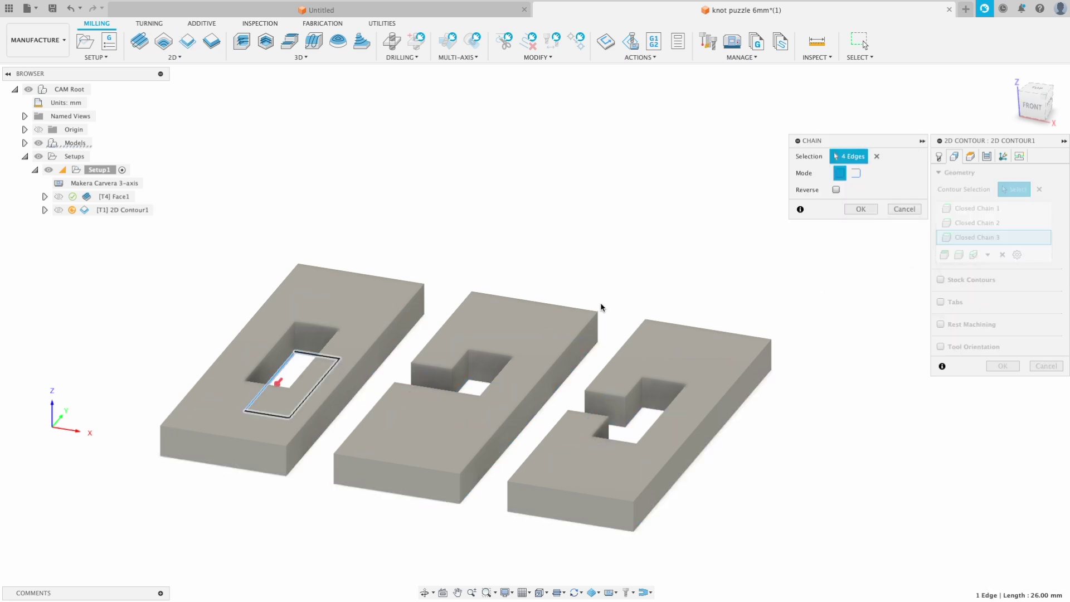
pyautogui.click(871, 216)
# Enable tabs for the 2D contour, and position them by number with 0 tabs per contour.
pyautogui.keyDown('shift'); pyautogui.moveTo(838, 275); pyautogui.dragTo(784, 331, button='middle'); pyautogui.keyUp('shift')
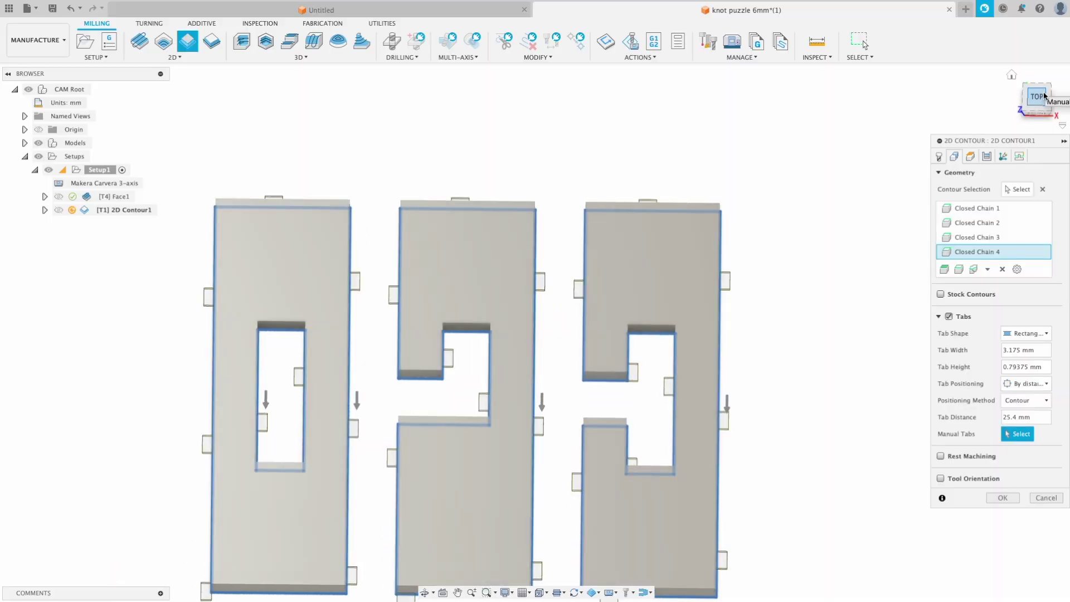
pyautogui.scroll(-2, 786, 167)
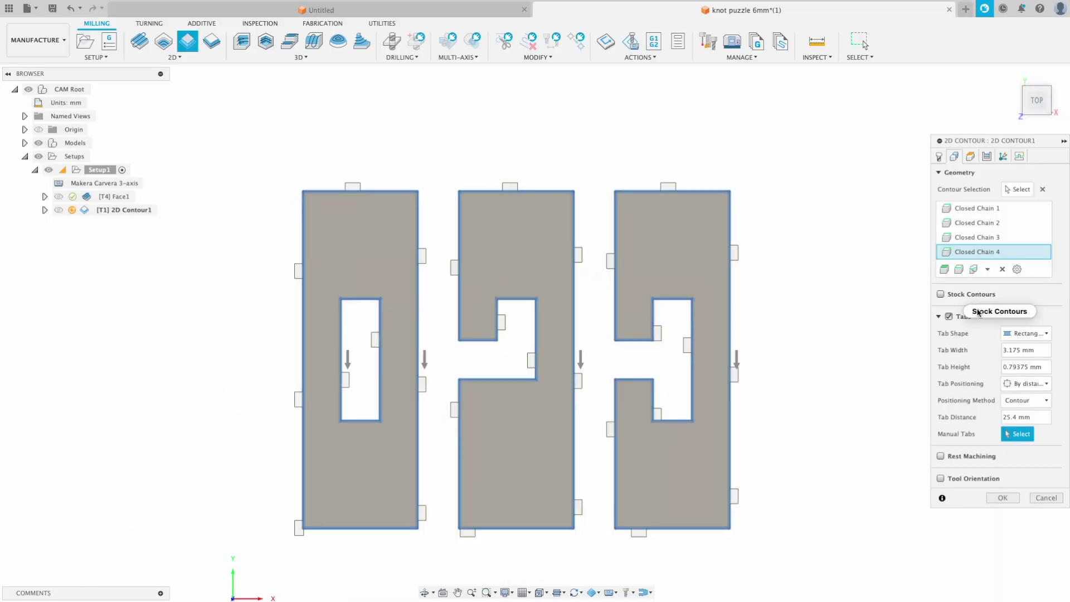
pyautogui.click(1023, 384)
pyautogui.click(1022, 410)
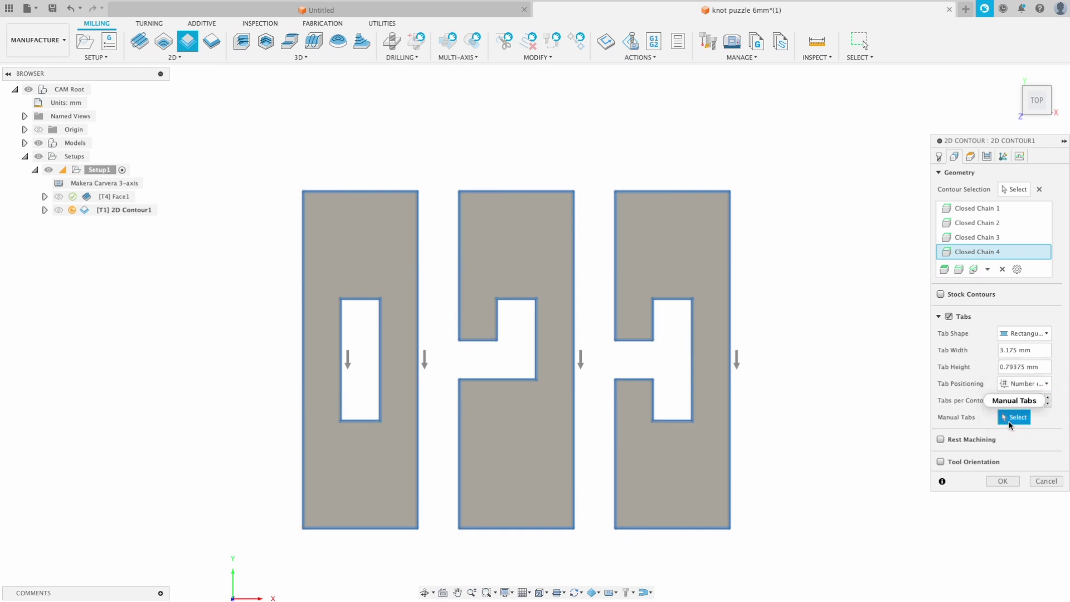
# Place manual tabs mid-edge on both short ends of each piece and one on a long edge of the first piece's slot.
pyautogui.click(668, 191)
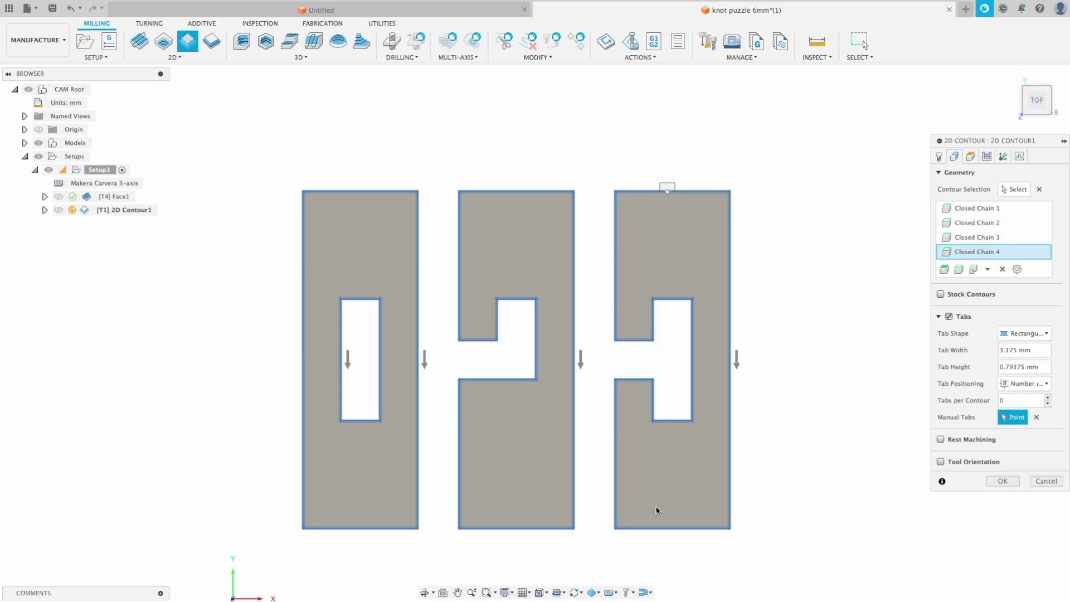
pyautogui.click(671, 529)
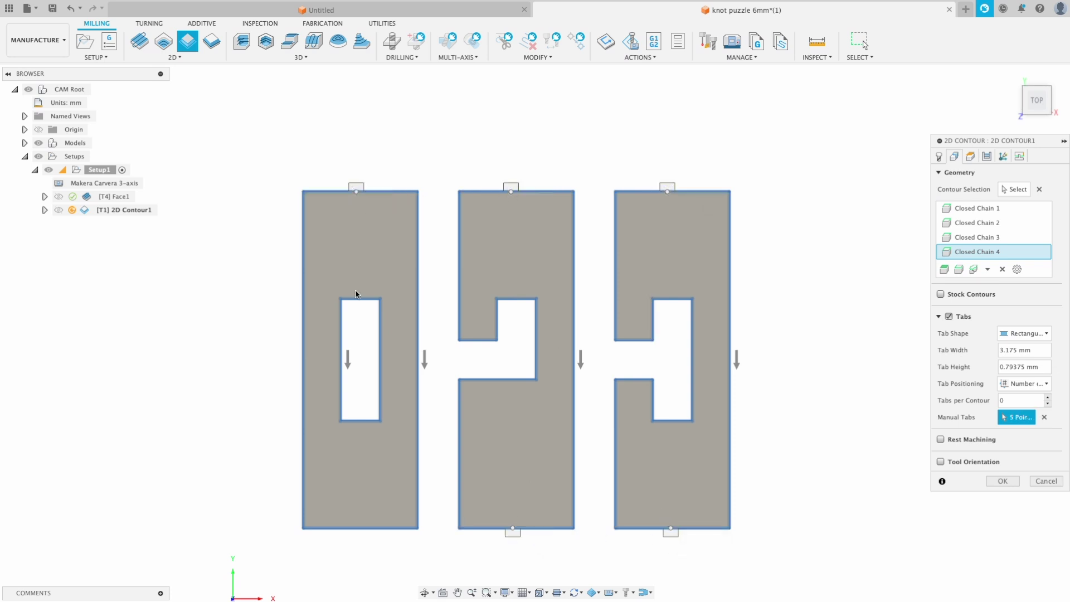
pyautogui.click(357, 532)
pyautogui.keyDown('shift'); pyautogui.moveTo(724, 440); pyautogui.dragTo(687, 391, button='middle'); pyautogui.keyUp('shift')
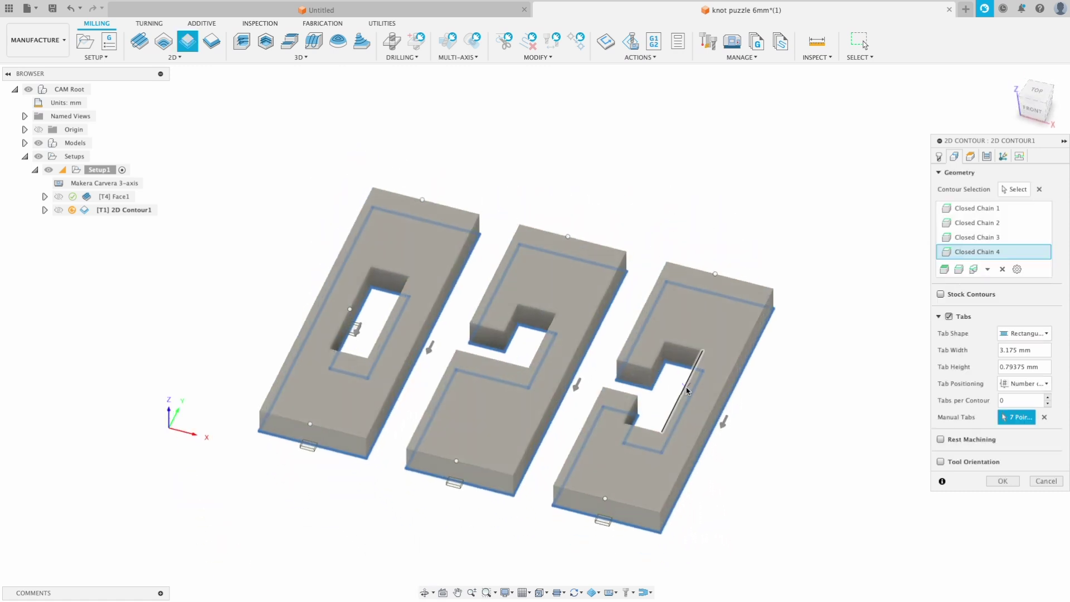
# Set the tab width to 5 mm and the tab height to 1 mm.
pyautogui.click(1032, 350)
pyautogui.write('5')
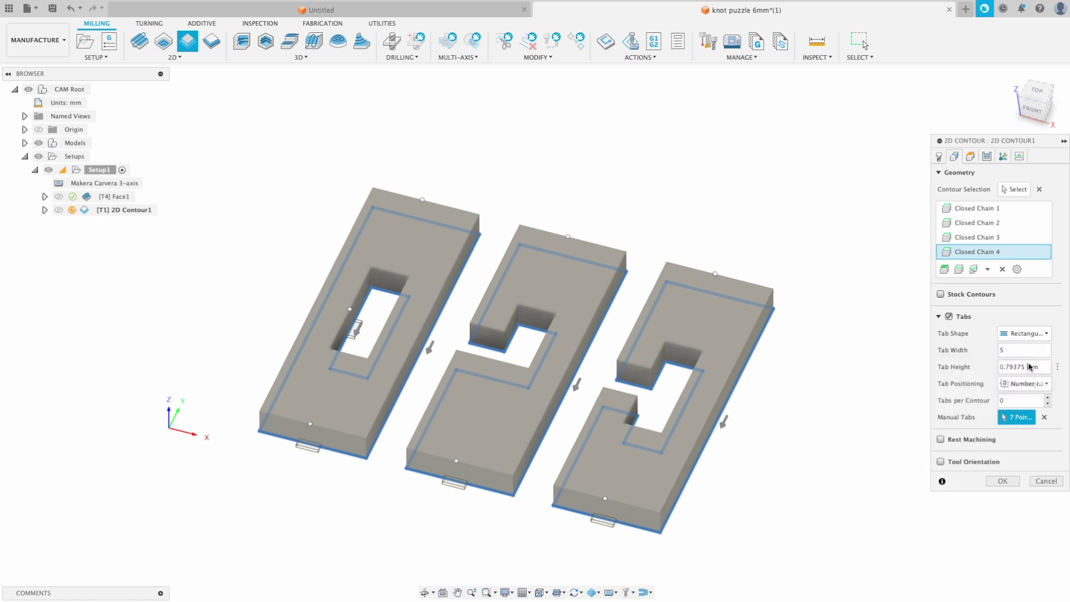
pyautogui.keyDown('shift'); pyautogui.moveTo(825, 452); pyautogui.dragTo(736, 437, button='middle'); pyautogui.keyUp('shift')
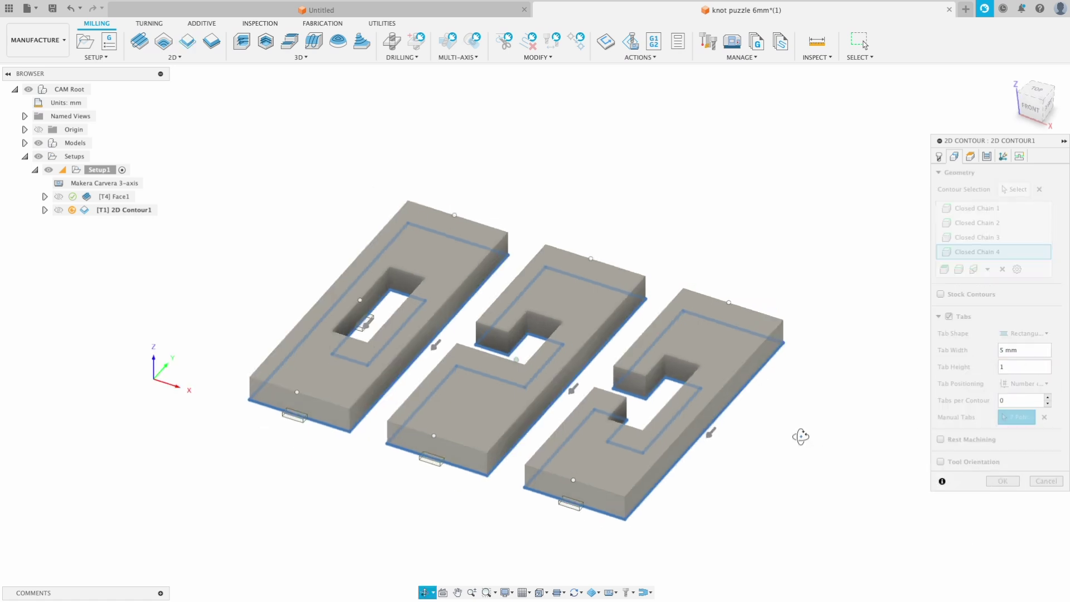
# Set the contour's bottom height from the model bottom with a -0.5 mm offset.
pyautogui.click(969, 158)
pyautogui.keyDown('shift'); pyautogui.moveTo(725, 357); pyautogui.dragTo(791, 330, button='middle'); pyautogui.keyUp('shift')
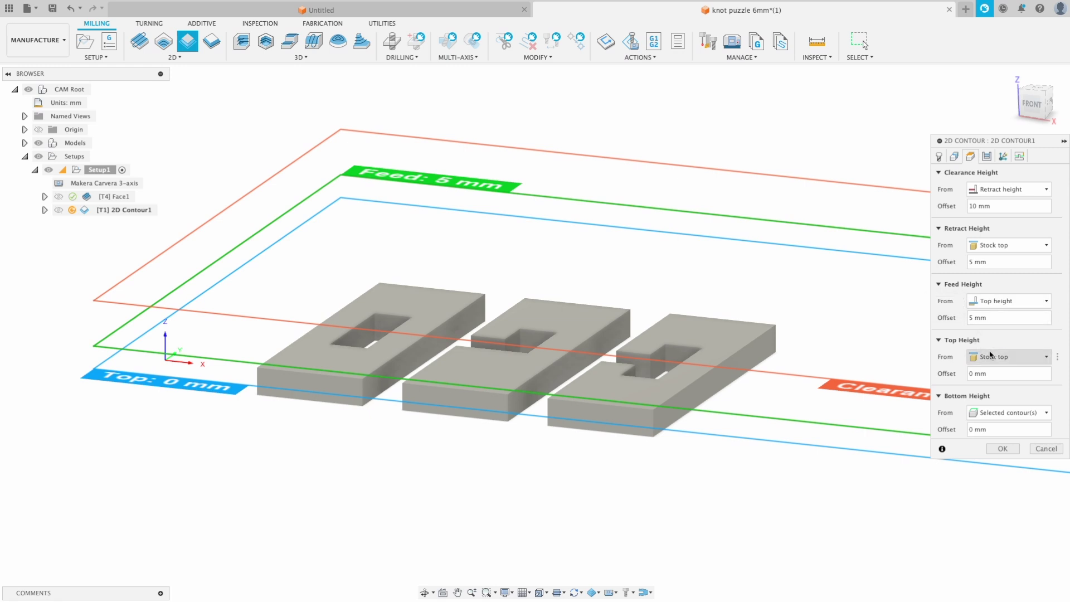
pyautogui.click(980, 414)
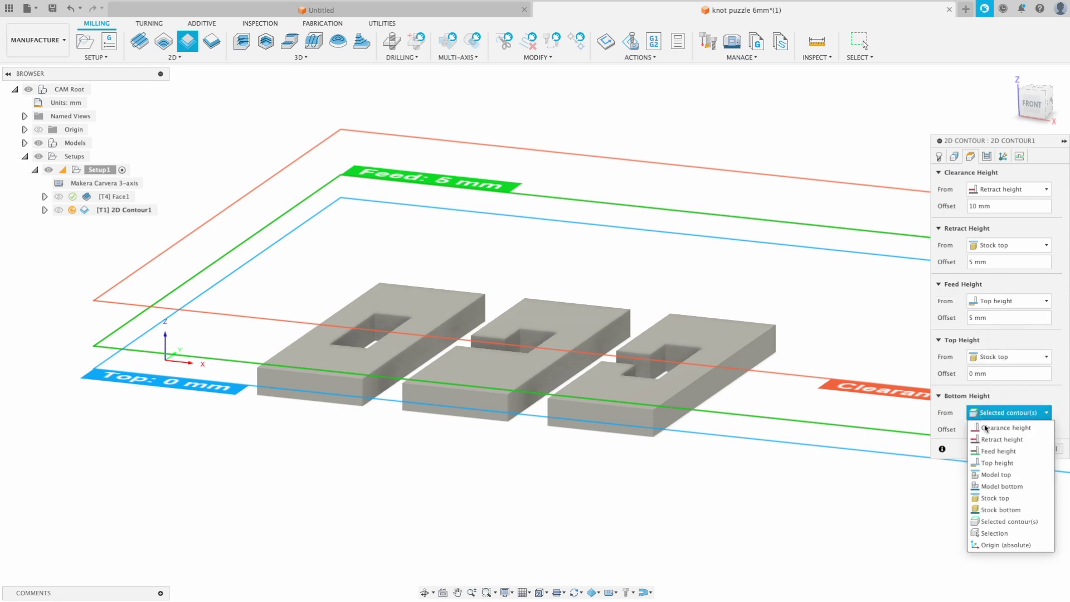
pyautogui.click(997, 487)
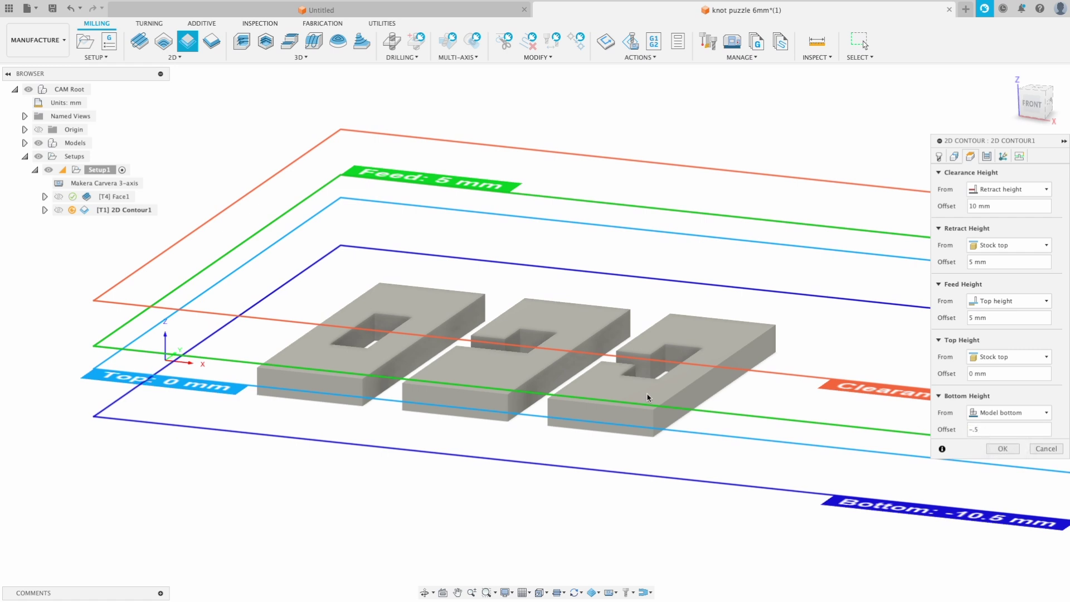
pyautogui.moveTo(647, 397)
pyautogui.keyDown('shift'); pyautogui.mouseDown(button='middle')
pyautogui.moveTo(650, 370)
pyautogui.moveTo(664, 363)
pyautogui.moveTo(651, 398)
pyautogui.mouseUp(button='middle'); pyautogui.keyUp('shift')
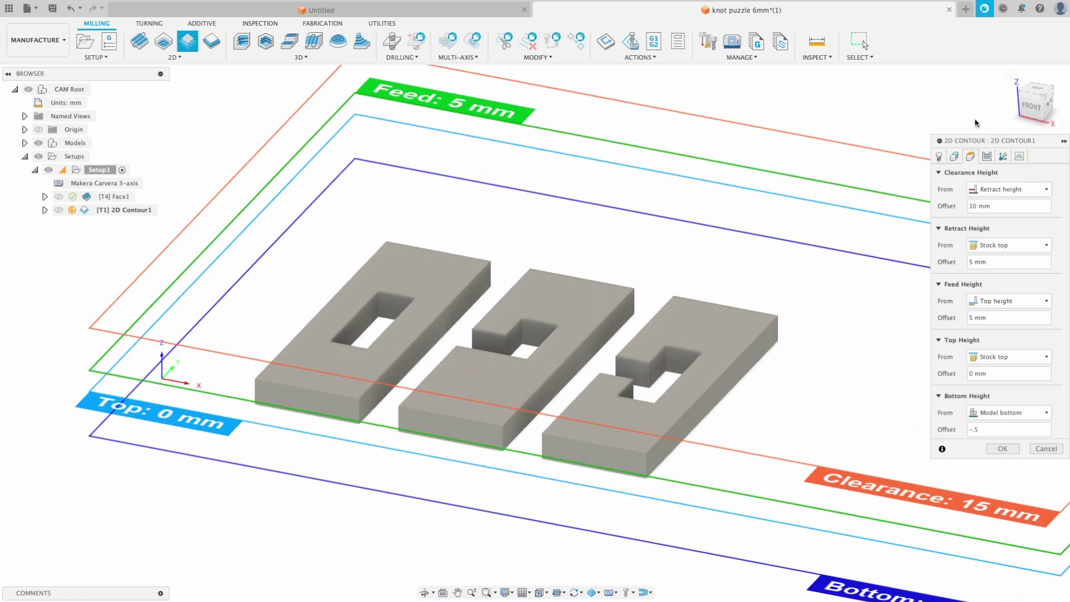
# Enable multiple depths for the first 2D contour with a 1 mm maximum roughing stepdown, finishing only at final depth and even stepdowns.
pyautogui.click(986, 156)
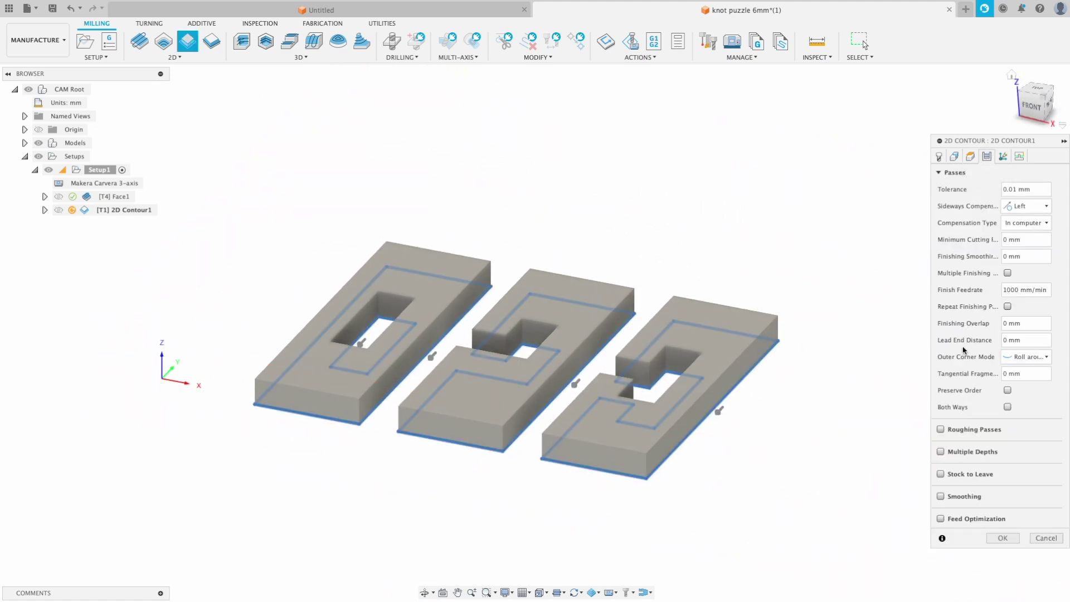
pyautogui.click(943, 451)
pyautogui.scroll(-3, 1015, 334)
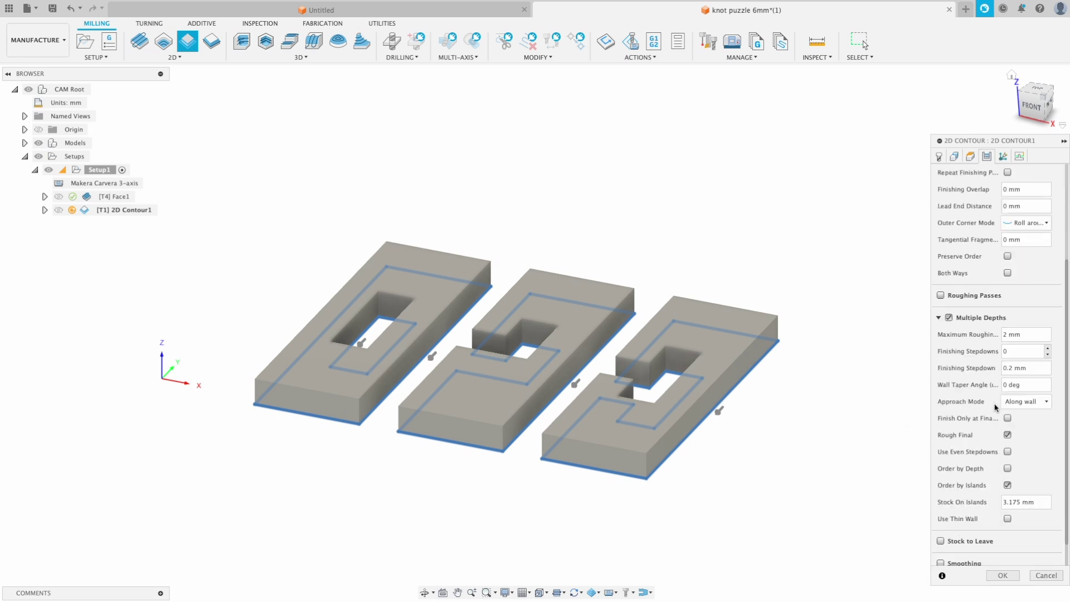
pyautogui.click(1032, 306)
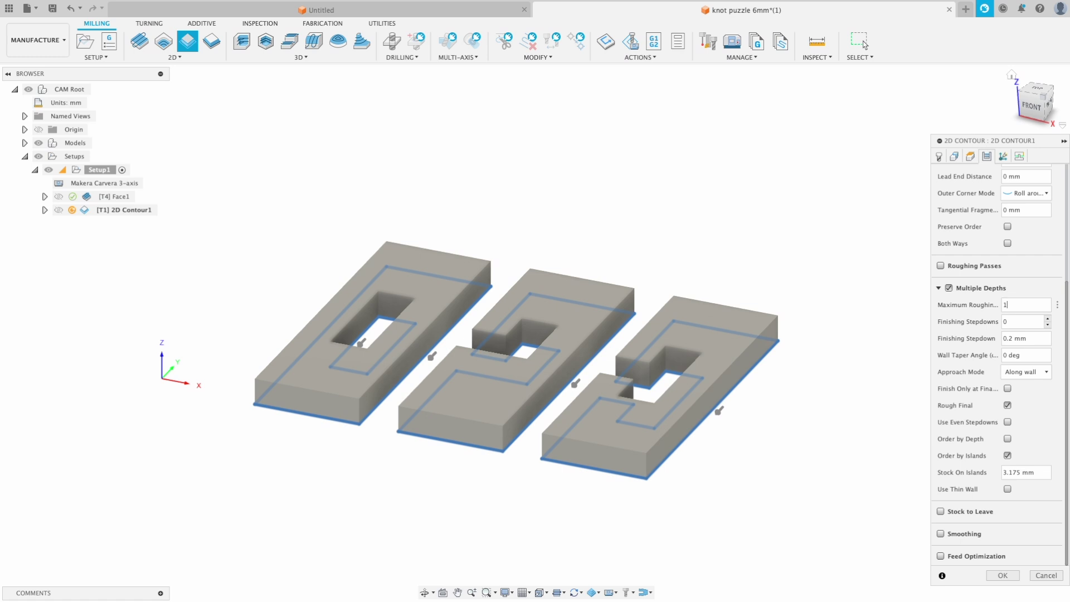
pyautogui.click(1008, 388)
pyautogui.click(1008, 422)
# Enable smoothing and feed optimization for the first 2D contour, generate its toolpath and inspect the cut around the pieces.
pyautogui.click(941, 534)
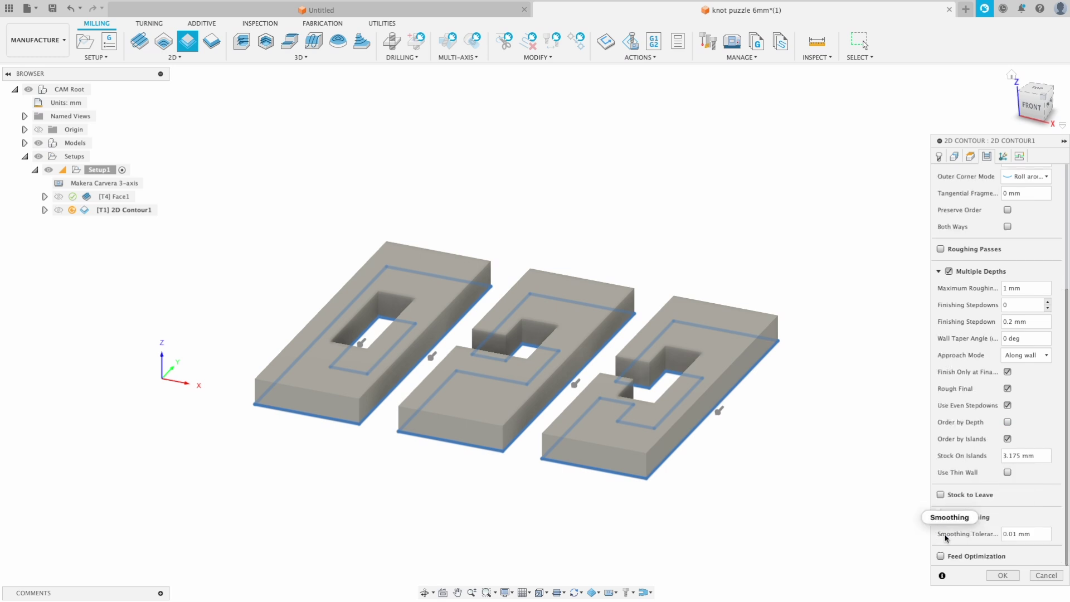
pyautogui.click(940, 556)
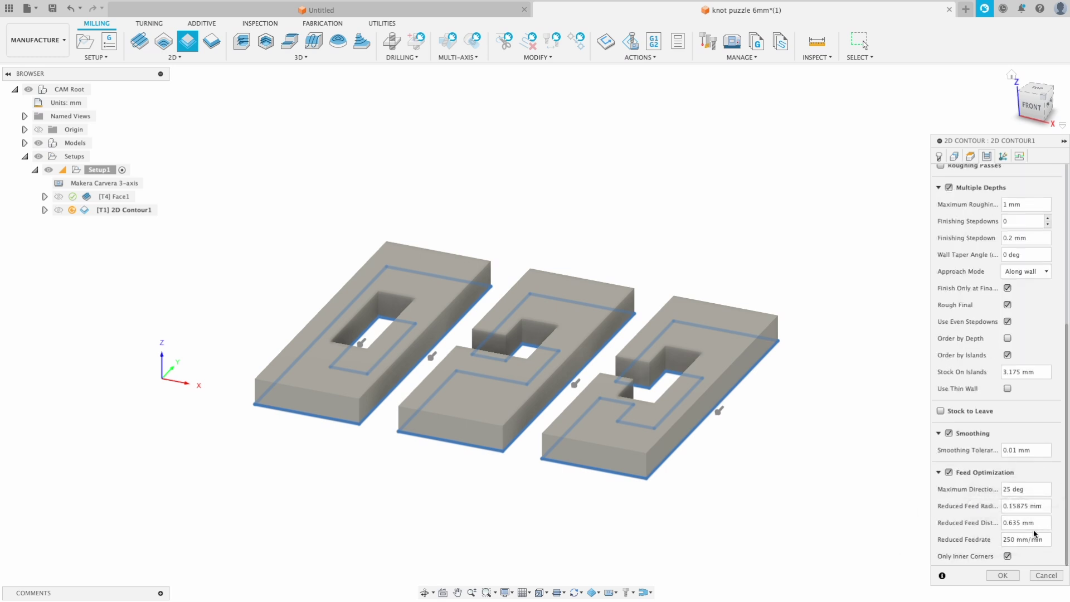
pyautogui.press('Return')
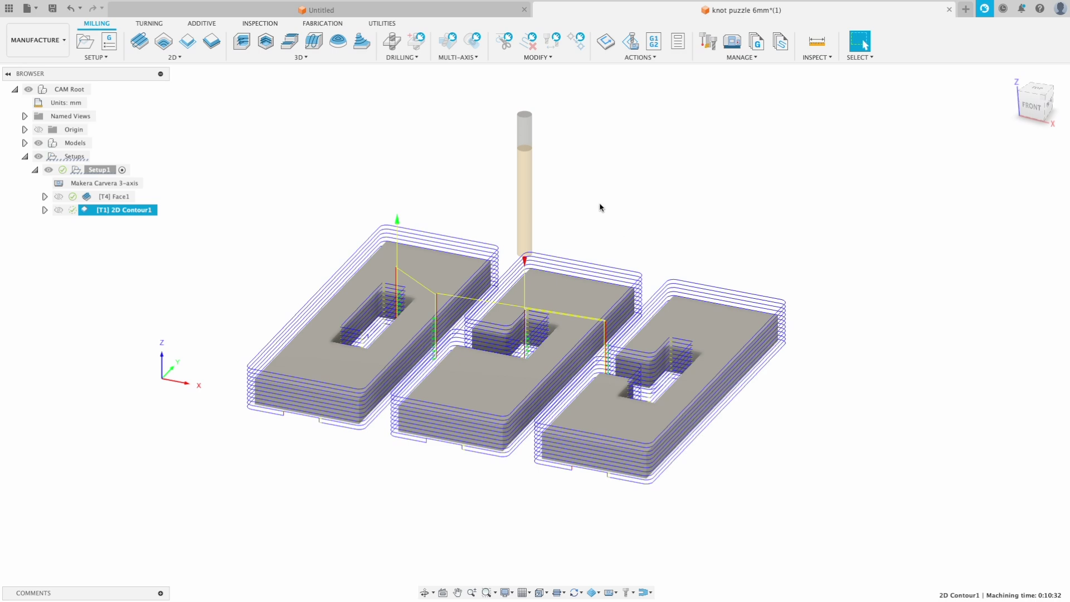
pyautogui.keyDown('shift'); pyautogui.moveTo(599, 208); pyautogui.dragTo(443, 221, button='middle'); pyautogui.keyUp('shift')
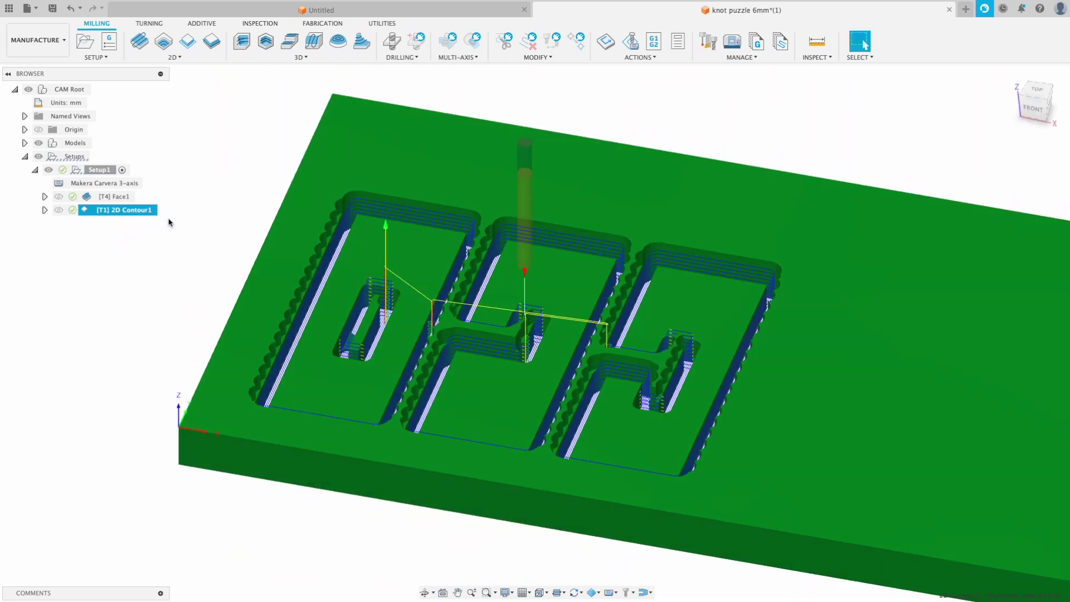
pyautogui.keyDown('shift'); pyautogui.moveTo(365, 287); pyautogui.dragTo(375, 323, button='middle'); pyautogui.keyUp('shift')
pyautogui.scroll(8, 545, 359)
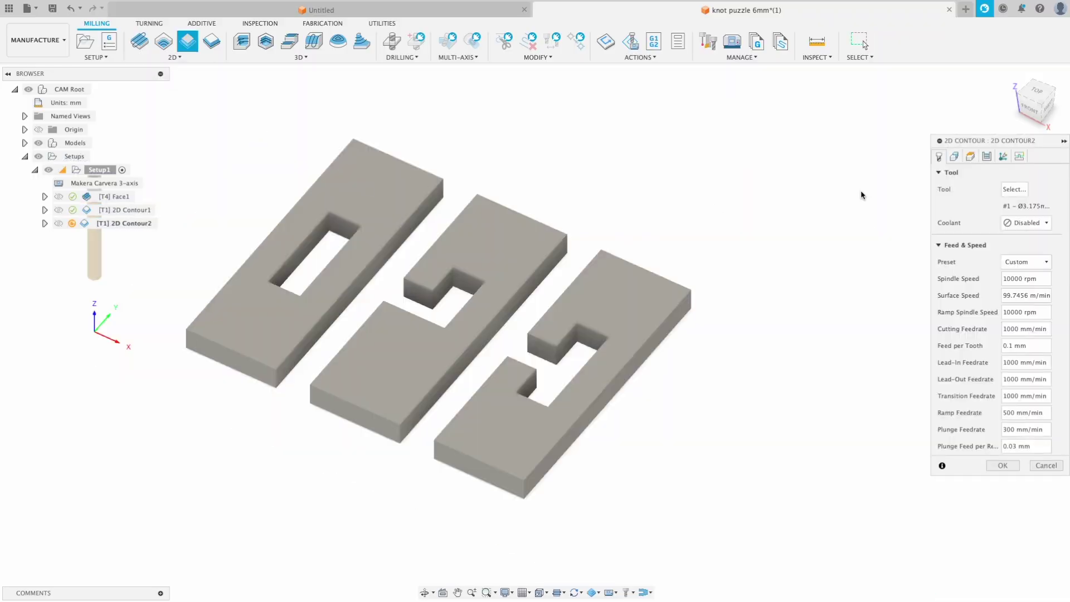
# Assign the 1 mm (10mm Flute Corn) flat end mill from My Tools to the second 2D contour.
pyautogui.click(1013, 189)
pyautogui.click(276, 178)
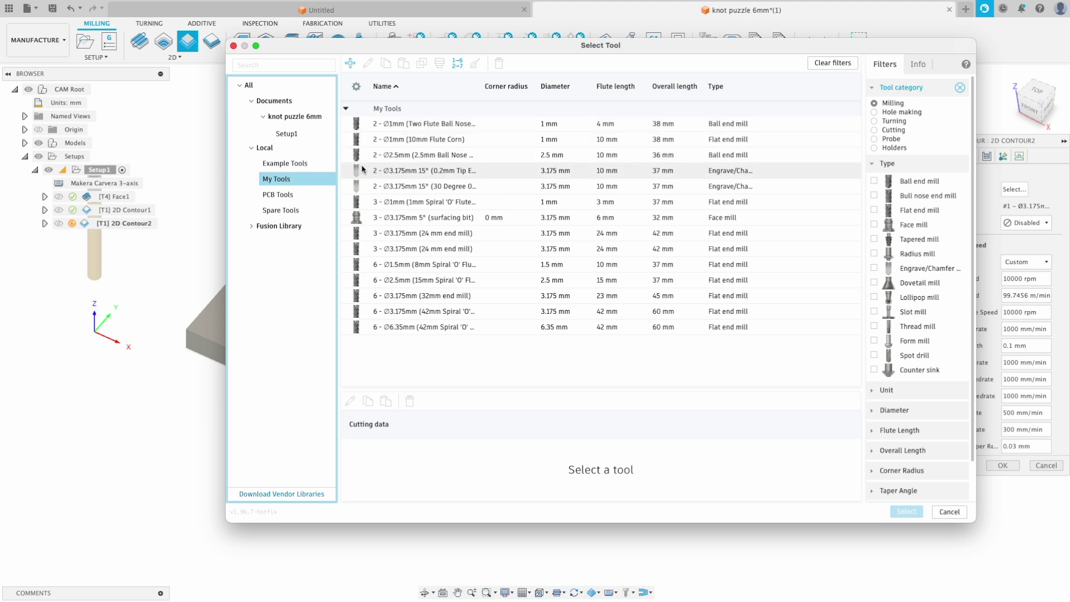
pyautogui.click(435, 144)
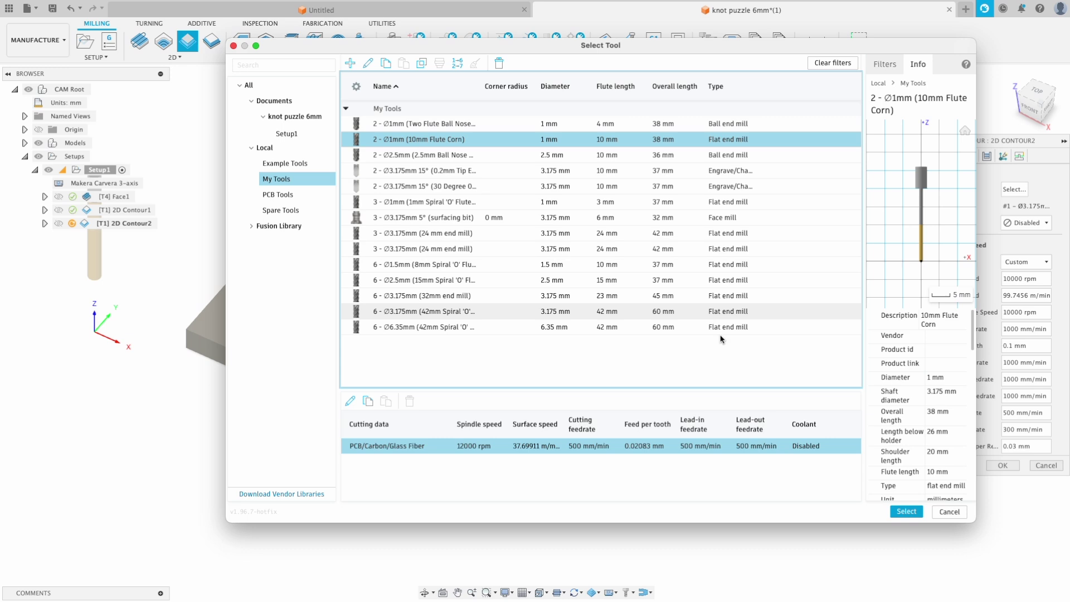
pyautogui.click(906, 511)
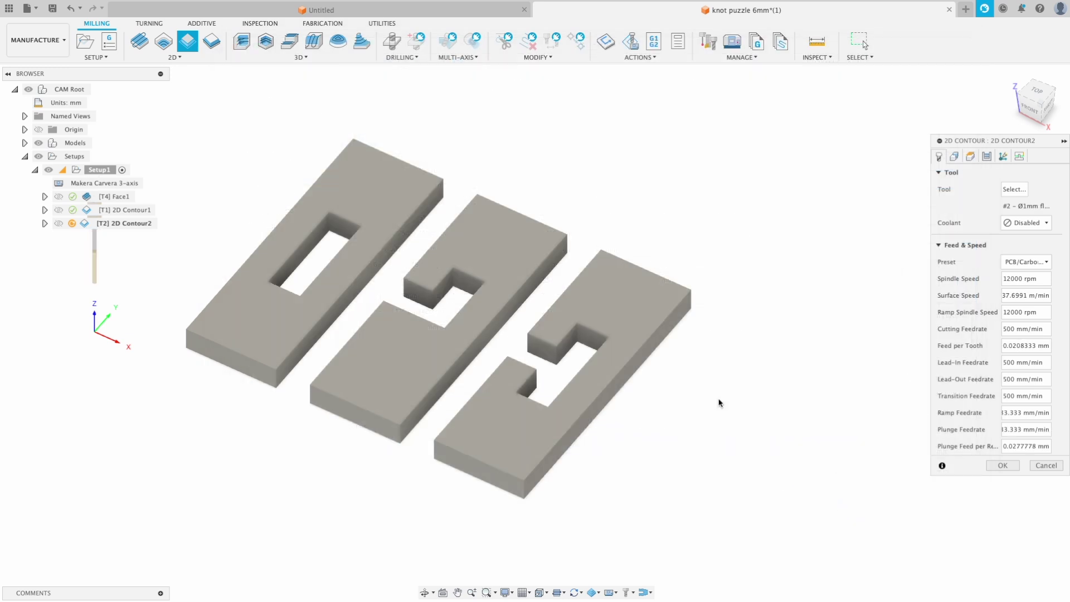
pyautogui.keyDown('shift'); pyautogui.moveTo(723, 359); pyautogui.dragTo(711, 332, button='middle'); pyautogui.keyUp('shift')
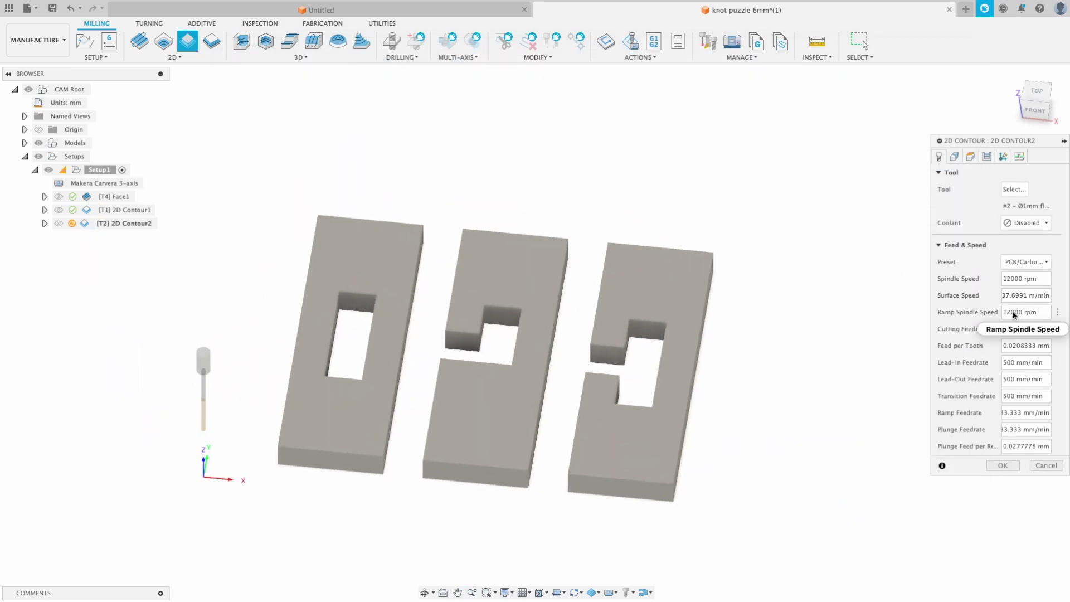
pyautogui.doubleClick(1009, 328)
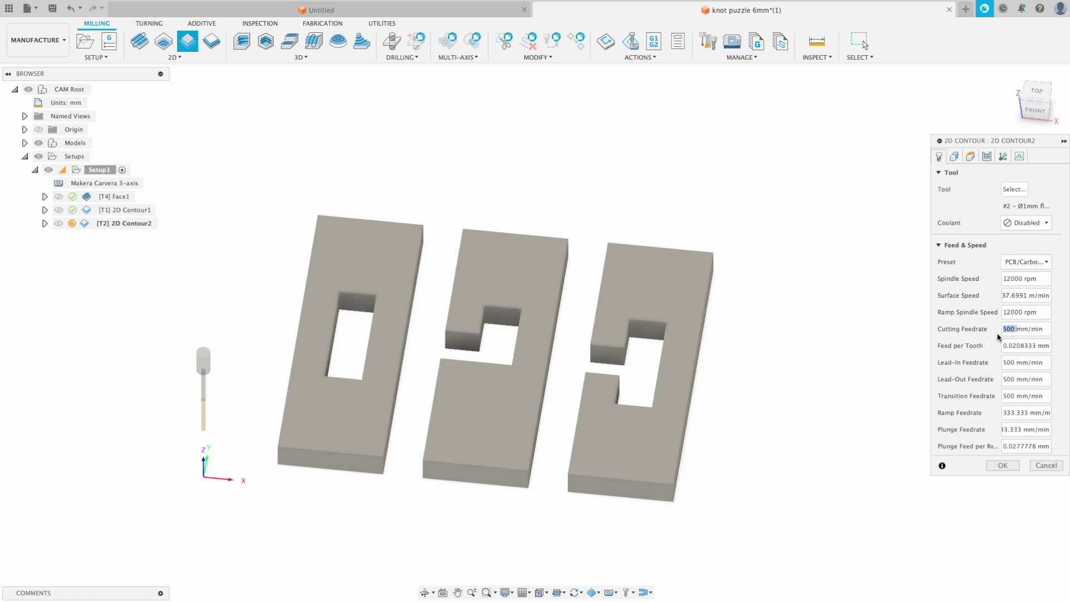
# Select the bottom outer outlines of all three puzzle pieces as closed chains for the second 2D contour.
pyautogui.click(954, 156)
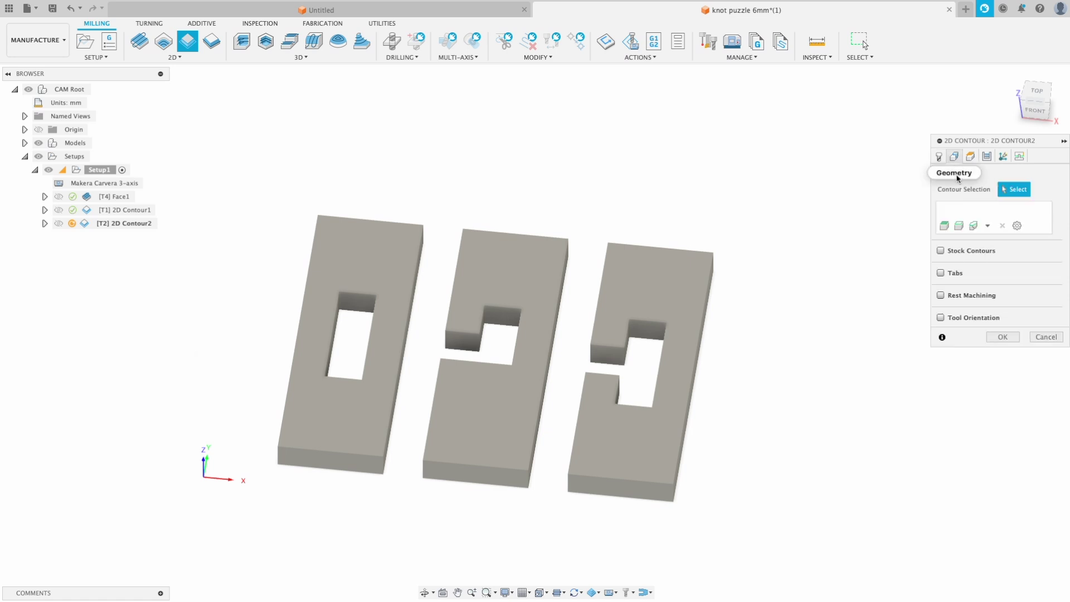
pyautogui.keyDown('shift'); pyautogui.moveTo(621, 322); pyautogui.dragTo(406, 317, button='middle'); pyautogui.keyUp('shift')
pyautogui.click(411, 351)
pyautogui.click(861, 209)
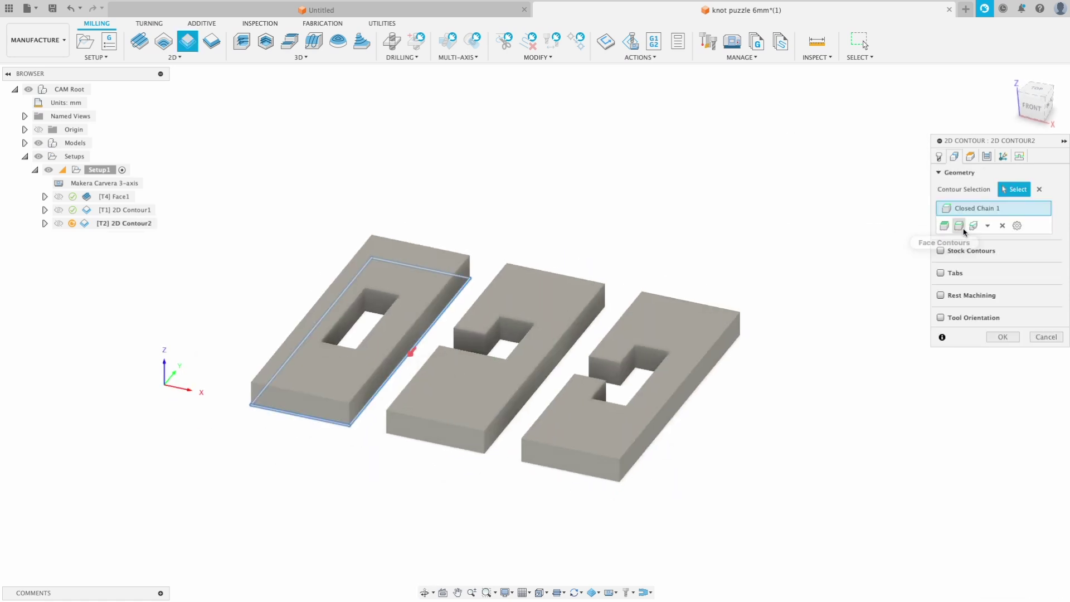
pyautogui.click(536, 390)
pyautogui.click(861, 209)
pyautogui.click(714, 372)
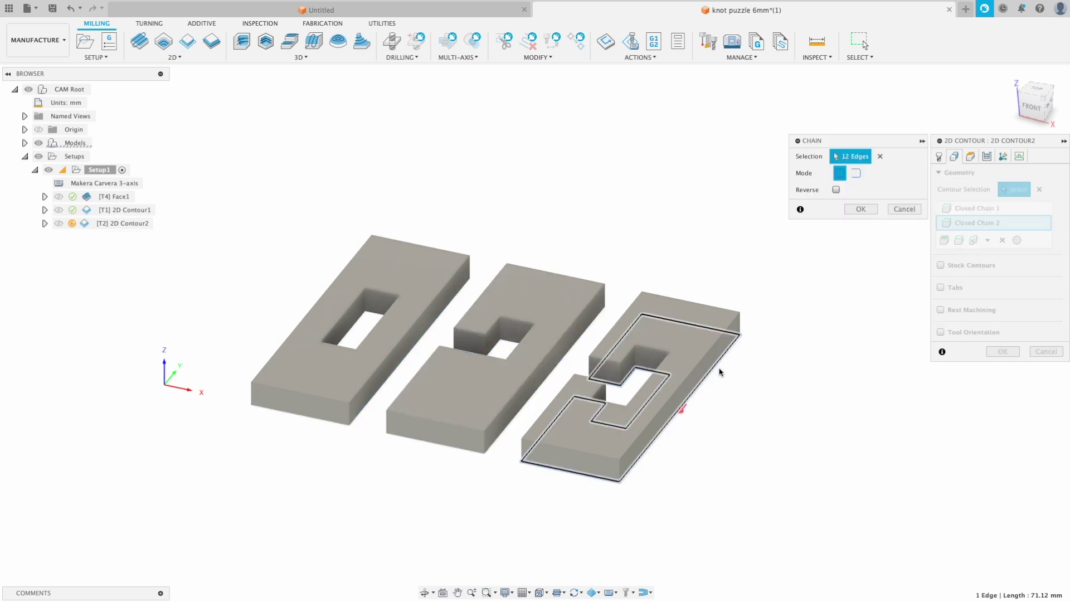
pyautogui.click(861, 209)
# Add the bottom edge loop of the first piece's rectangular slot to the contour selection.
pyautogui.keyDown('shift'); pyautogui.moveTo(697, 251); pyautogui.dragTo(641, 268, button='middle'); pyautogui.keyUp('shift')
pyautogui.click(384, 304)
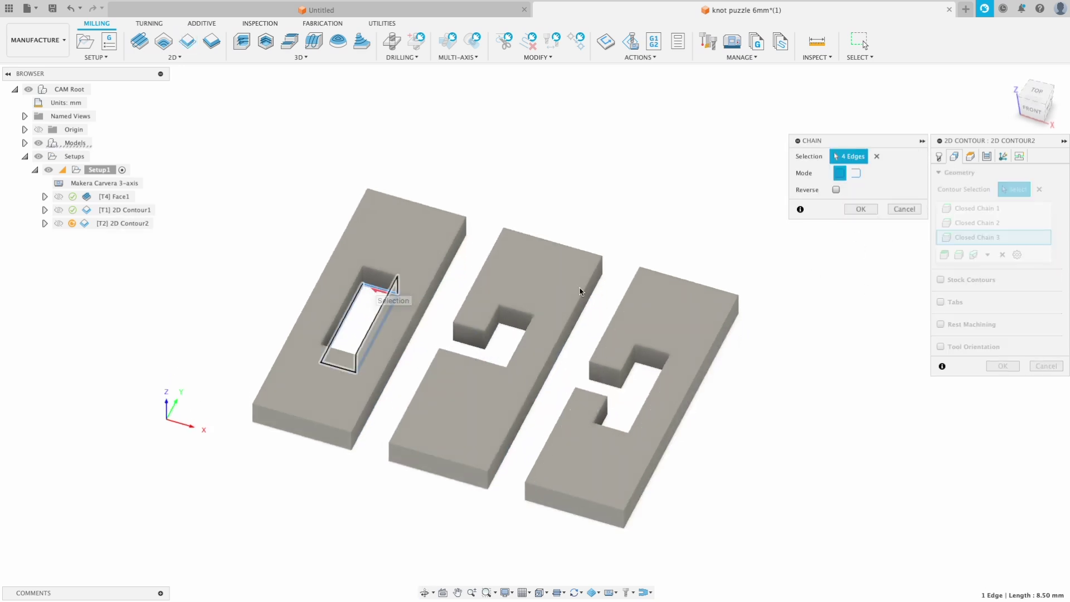
pyautogui.click(859, 209)
pyautogui.keyDown('shift'); pyautogui.moveTo(858, 209); pyautogui.dragTo(764, 334, button='middle'); pyautogui.keyUp('shift')
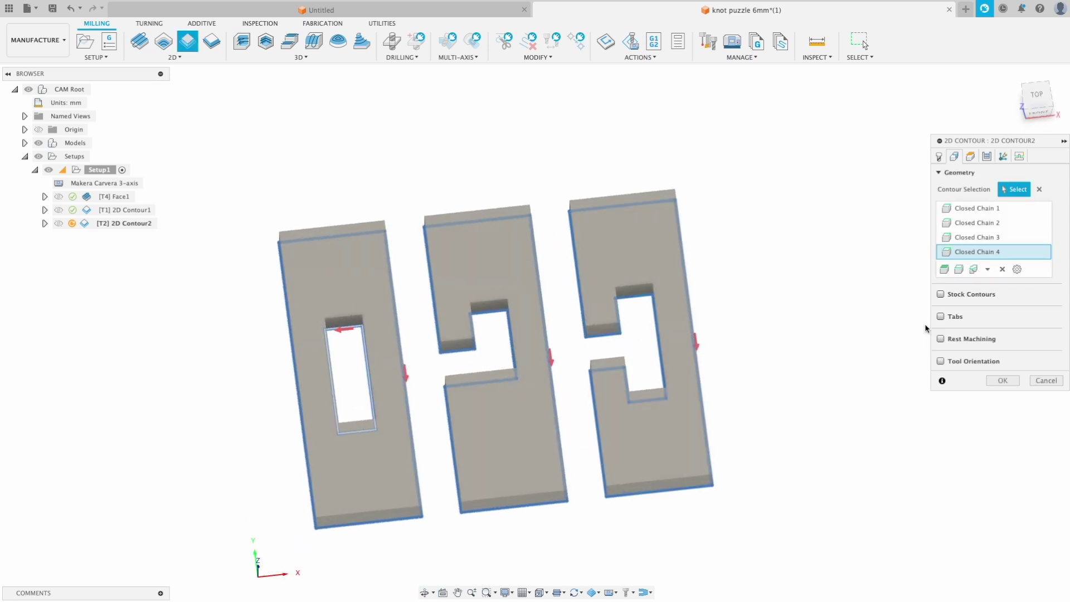
# Enable rest machining for the second 2D contour and edit its tool diameter.
pyautogui.click(941, 340)
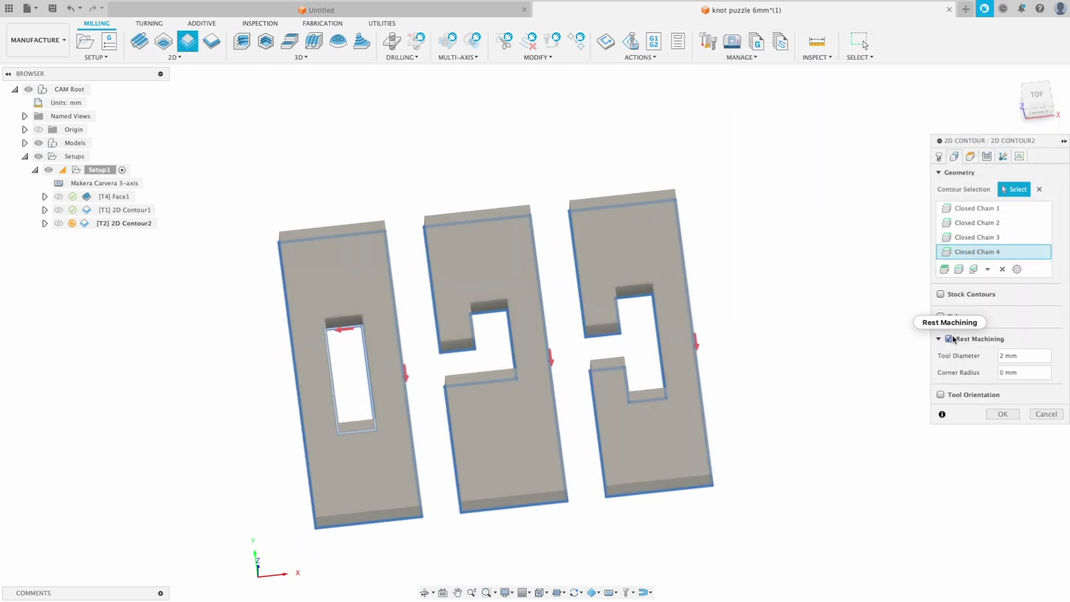
pyautogui.moveTo(953, 339)
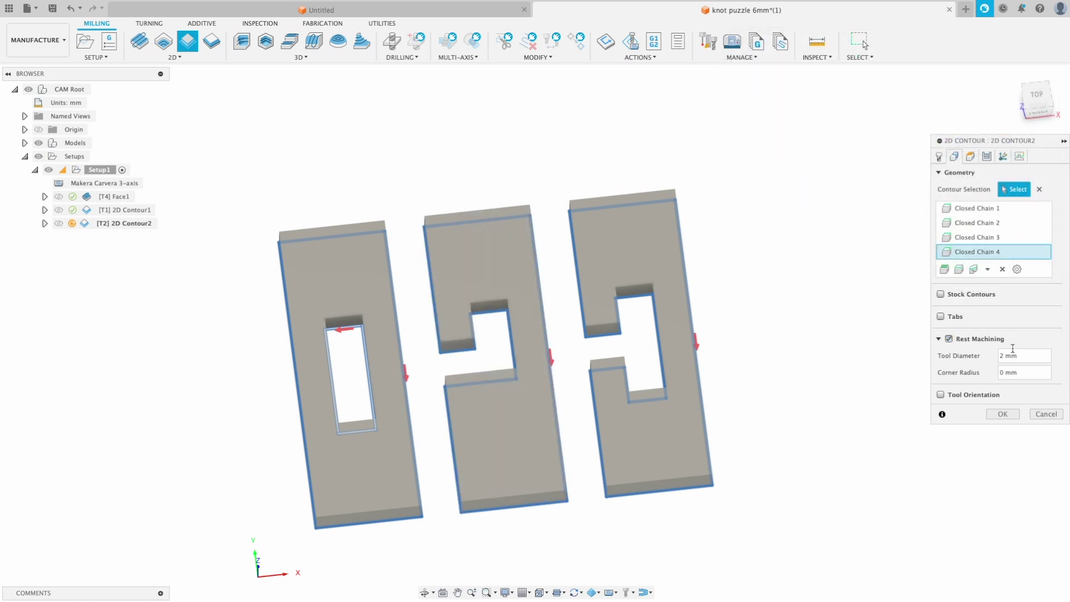
pyautogui.click(1013, 355)
pyautogui.keyDown('shift'); pyautogui.moveTo(773, 315); pyautogui.dragTo(734, 280, button='middle'); pyautogui.keyUp('shift')
# Reference both the retract height and the top height of the second contour to the model top.
pyautogui.click(971, 163)
pyautogui.click(1009, 245)
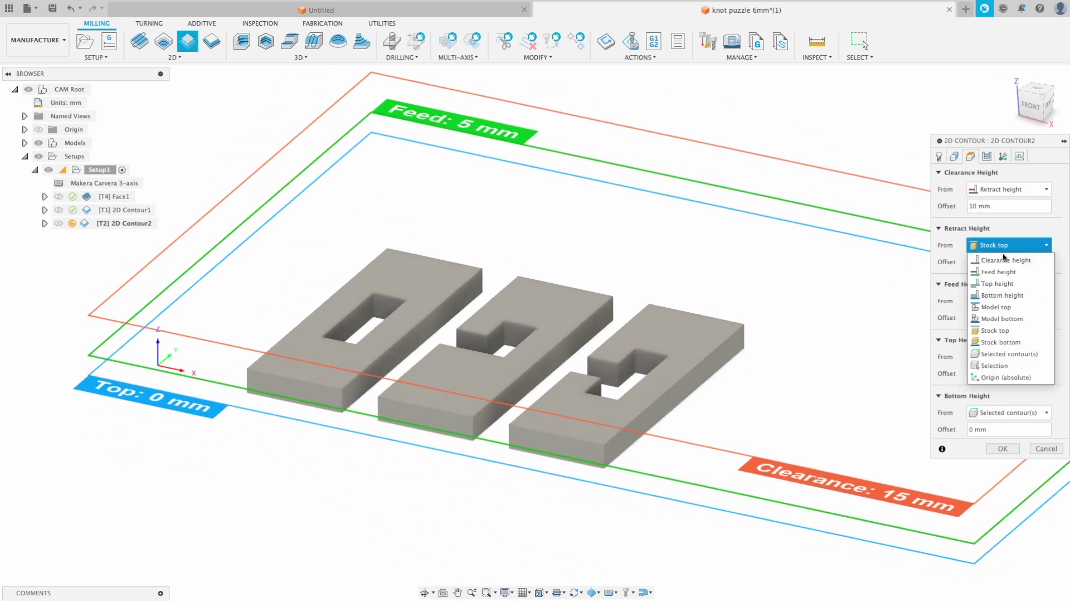
pyautogui.click(1003, 308)
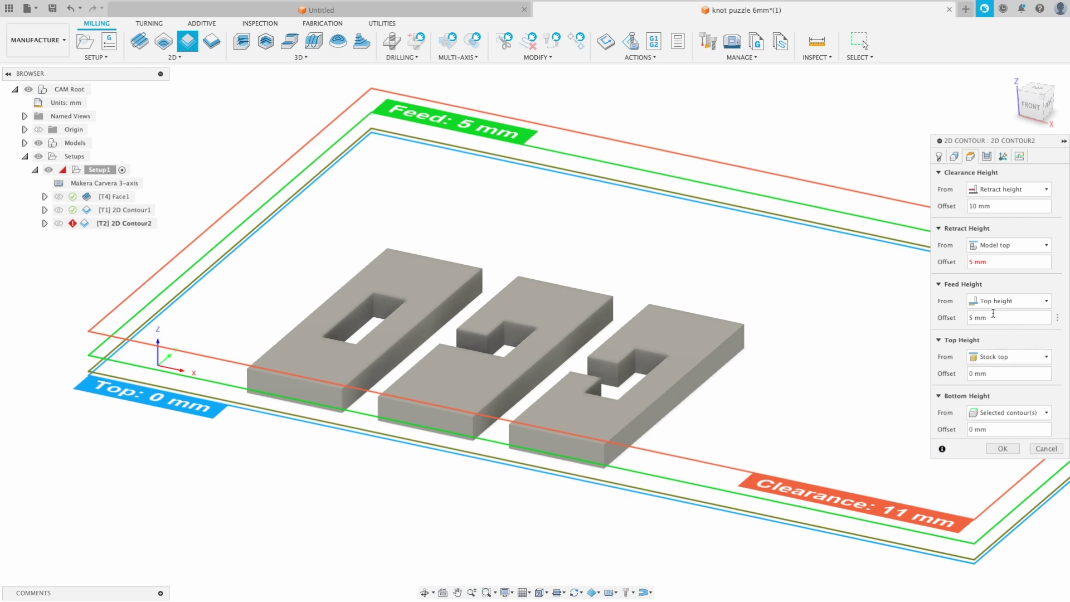
pyautogui.click(998, 357)
pyautogui.click(993, 419)
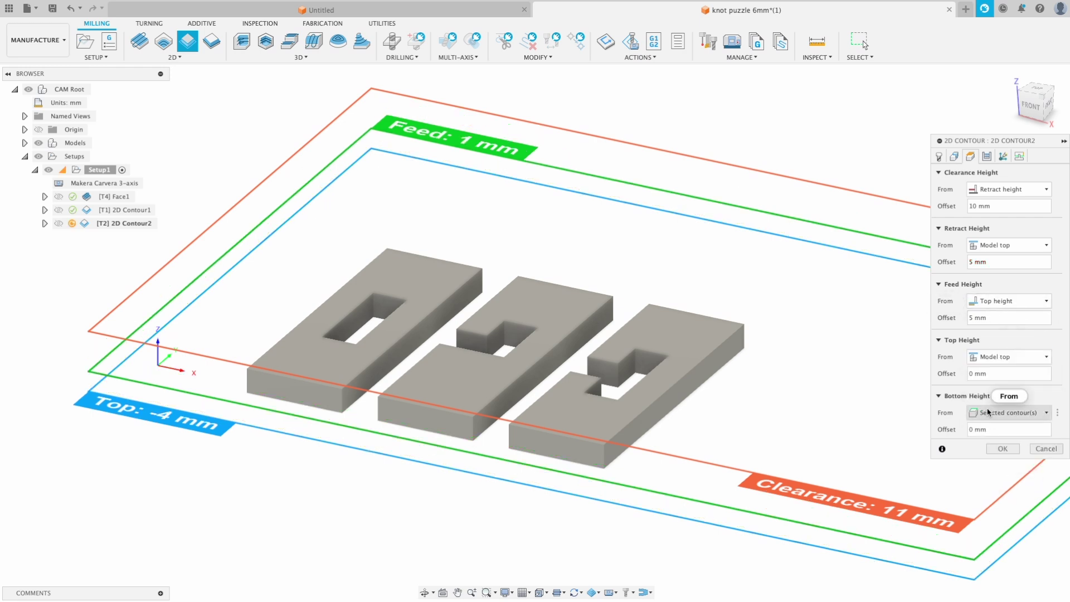
# Set the second contour's bottom height from the model bottom with a -0.5 mm offset.
pyautogui.click(986, 413)
pyautogui.click(1002, 487)
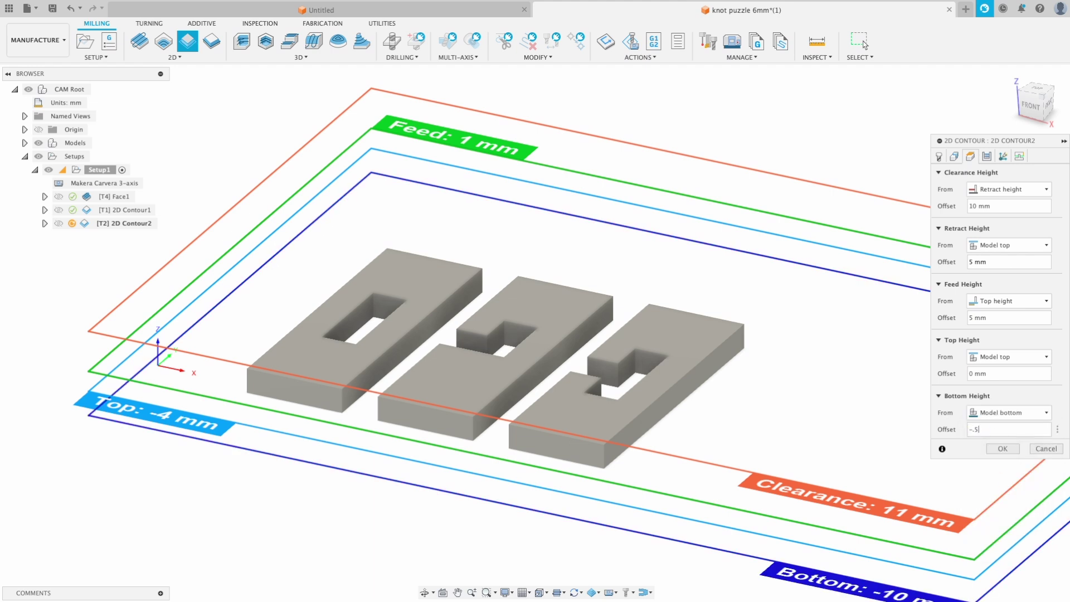
pyautogui.press('Tab')
# Enable multiple depths for the second contour with a 0.1 mm maximum roughing stepdown, finishing only at final depth and even stepdowns.
pyautogui.click(987, 157)
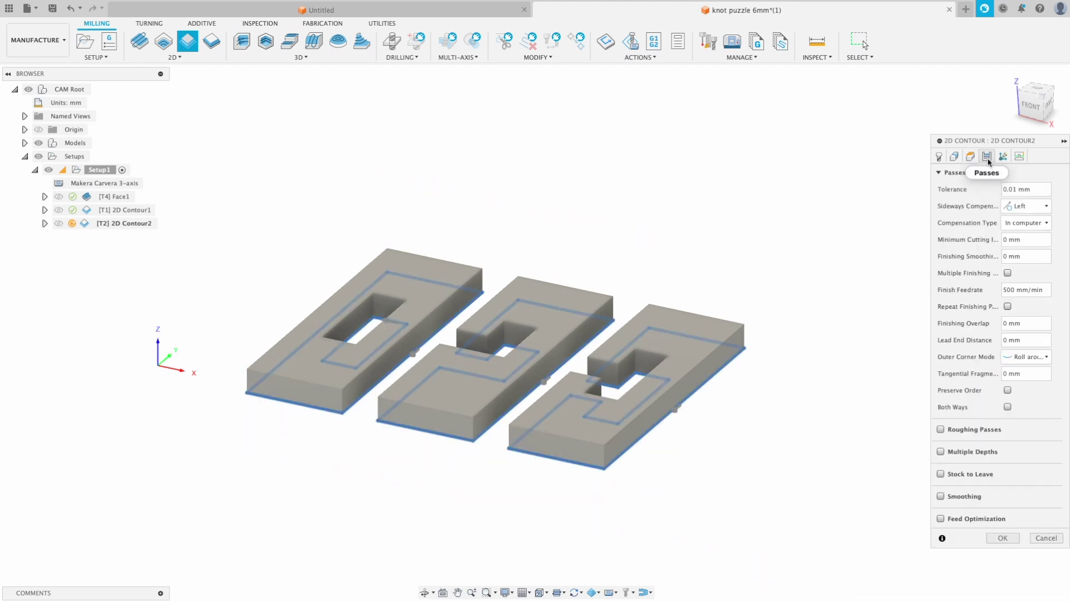
pyautogui.click(945, 450)
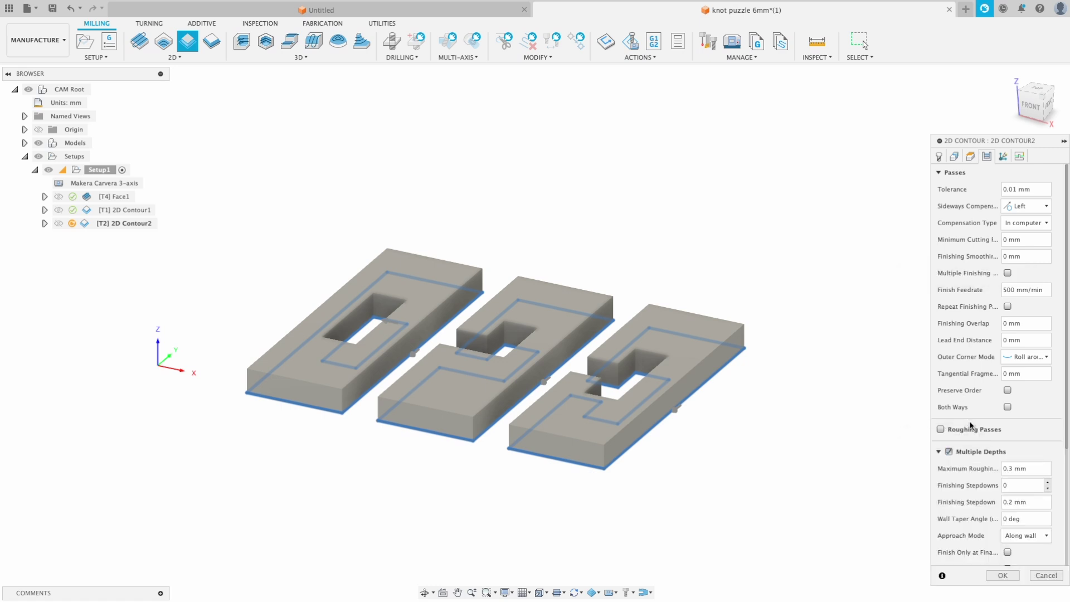
pyautogui.scroll(-3, 983, 416)
pyautogui.click(1058, 335)
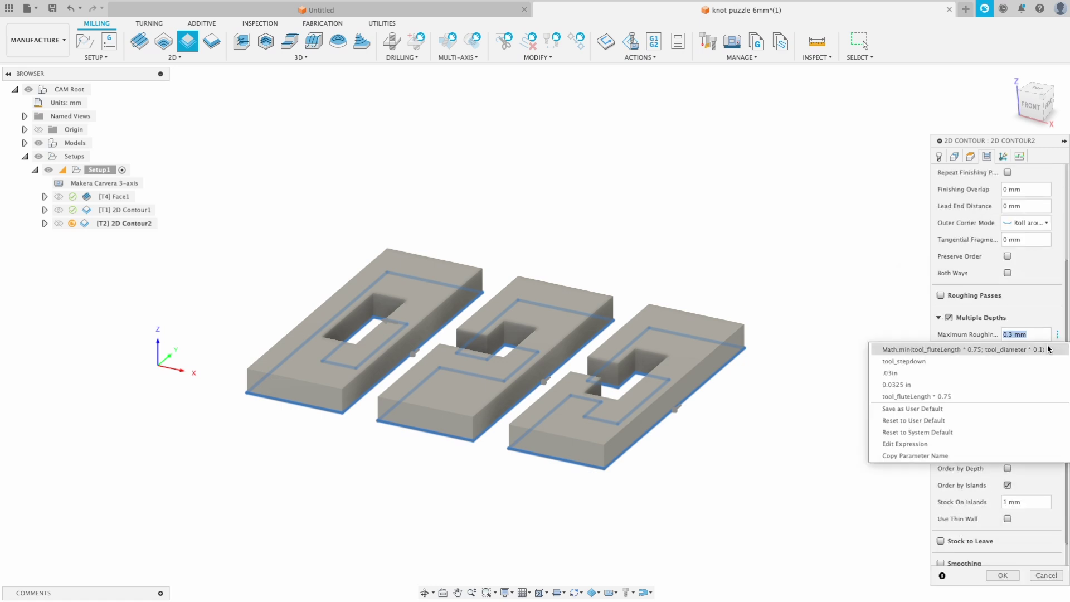
pyautogui.click(970, 362)
pyautogui.scroll(-1, 967, 415)
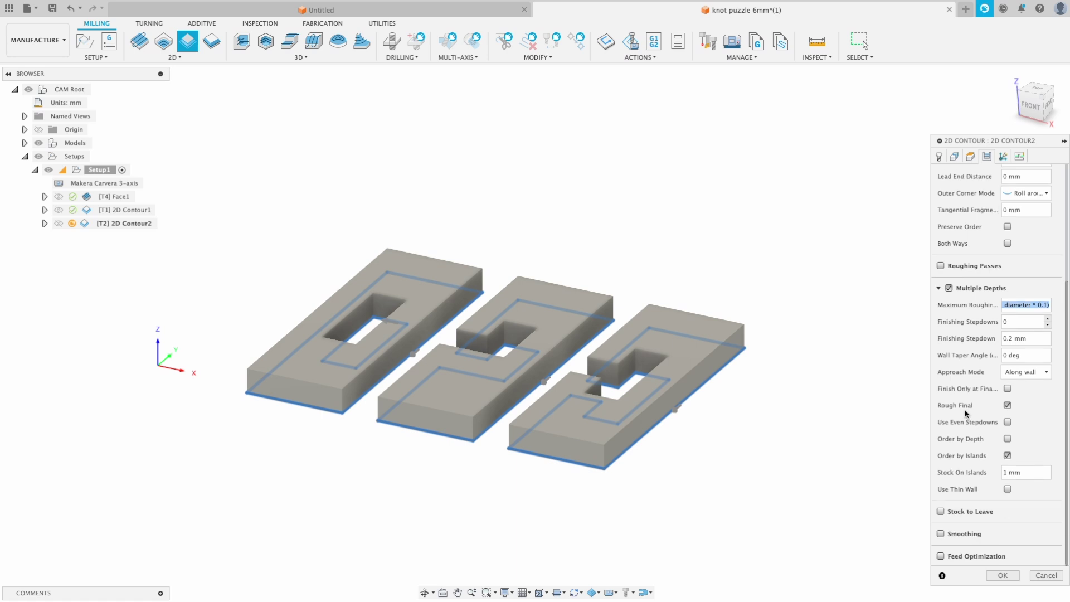
pyautogui.click(1007, 390)
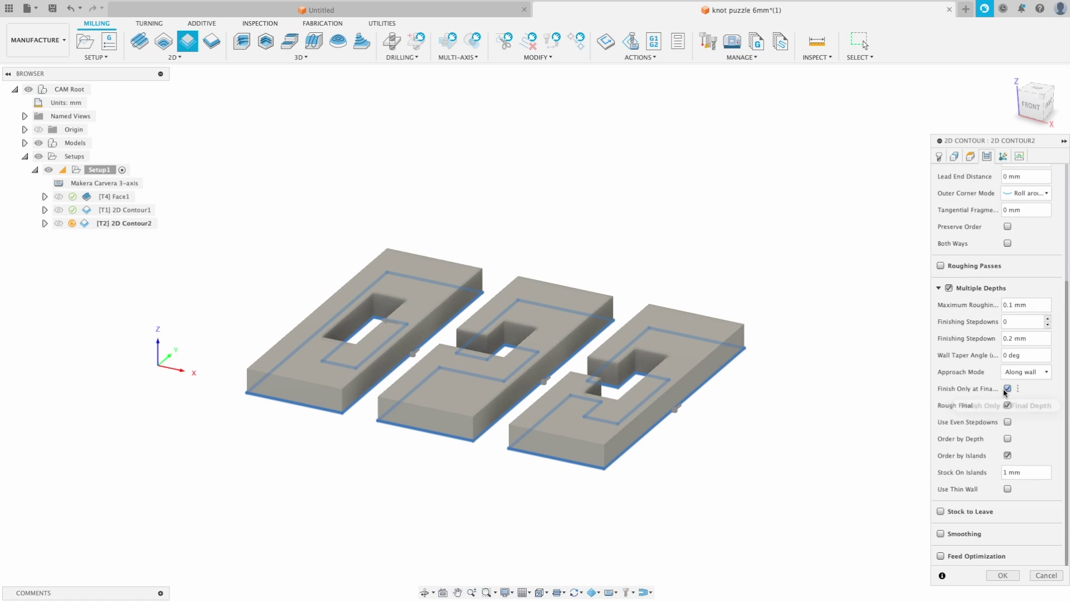
pyautogui.click(1007, 422)
# Enable smoothing and feed optimization for the second contour and generate its toolpath.
pyautogui.click(951, 534)
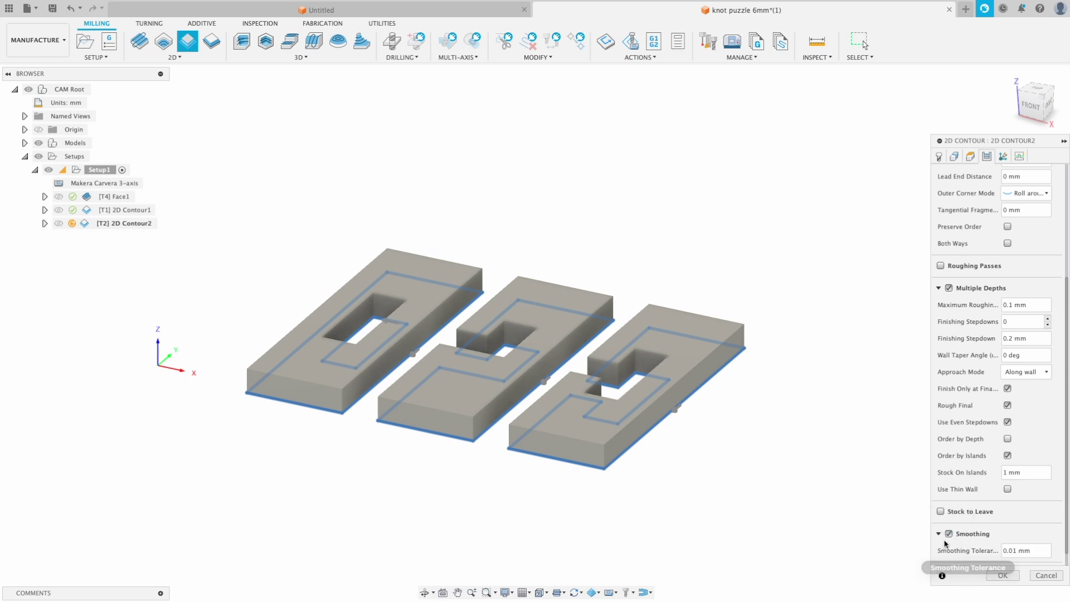
pyautogui.scroll(-1, 953, 549)
pyautogui.click(951, 555)
pyautogui.scroll(-5, 1007, 491)
pyautogui.click(1003, 575)
# Examine the rest-machining toolpath at the slots' inner corners and the simulated stock.
pyautogui.keyDown('shift'); pyautogui.moveTo(557, 346); pyautogui.dragTo(446, 271, button='middle'); pyautogui.keyUp('shift')
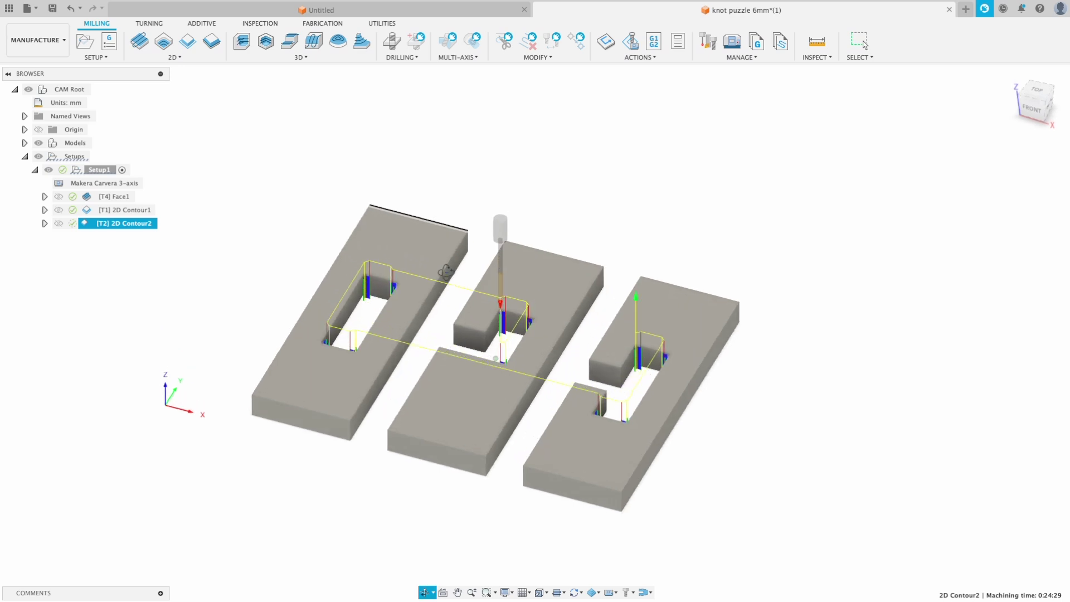
pyautogui.scroll(10, 468, 288)
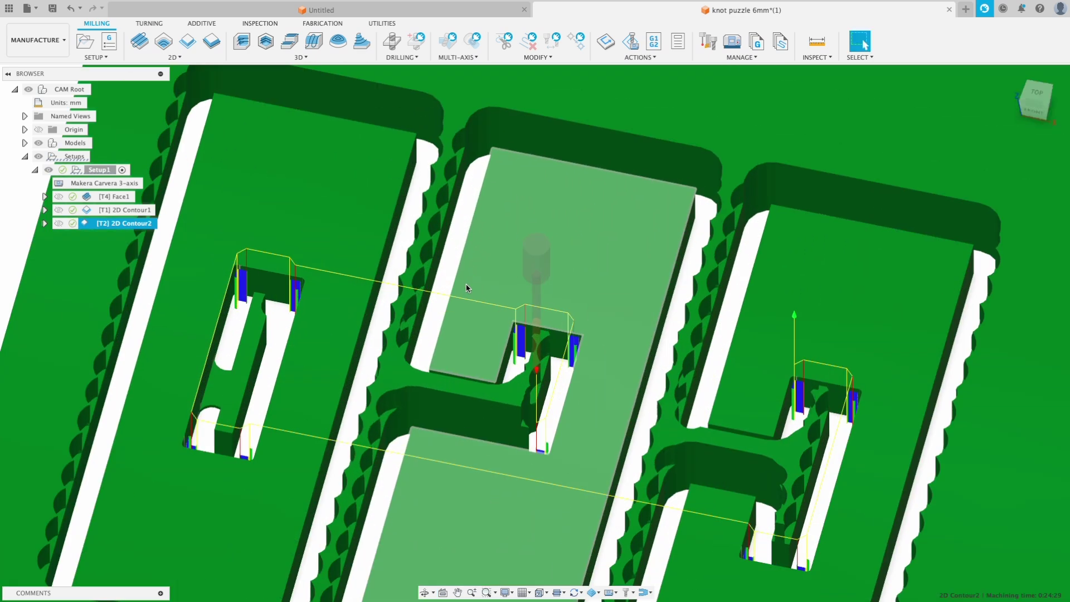
pyautogui.keyDown('shift'); pyautogui.moveTo(467, 288); pyautogui.dragTo(480, 323, button='middle'); pyautogui.keyUp('shift')
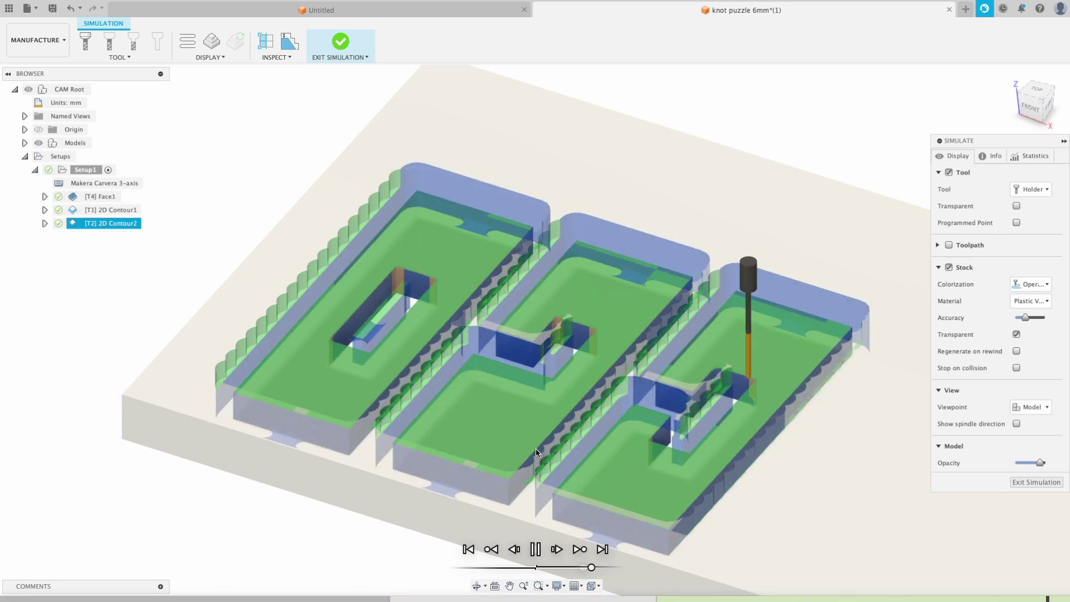
pyautogui.keyDown('shift'); pyautogui.moveTo(468, 273); pyautogui.dragTo(551, 339, button='middle'); pyautogui.keyUp('shift')
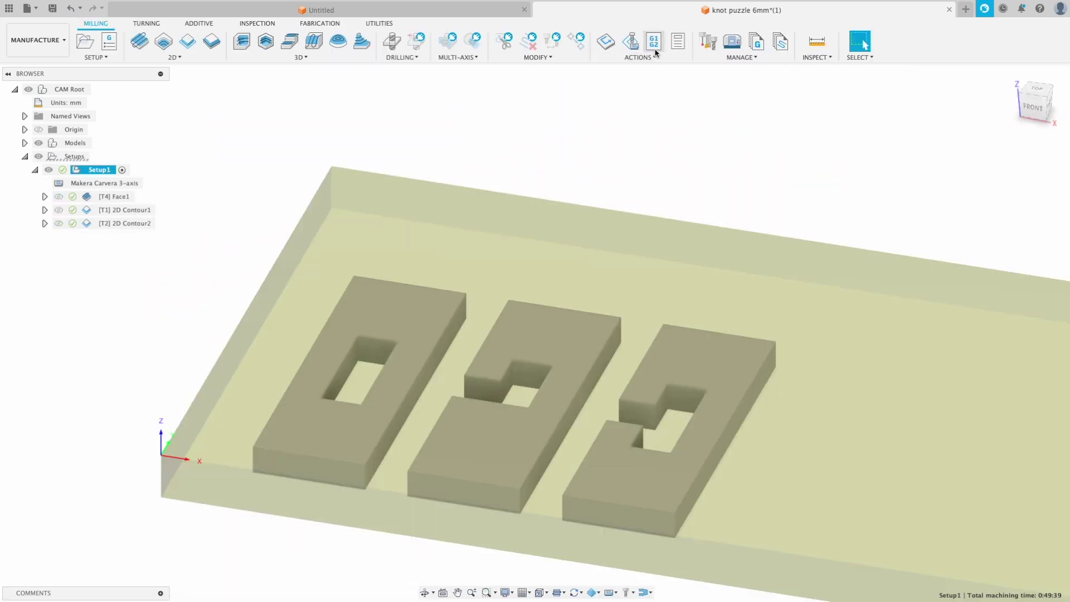
# Set up an NC program for Setup1 named knotpuzzle_v1 and review the operations and tools included in it.
pyautogui.click(654, 44)
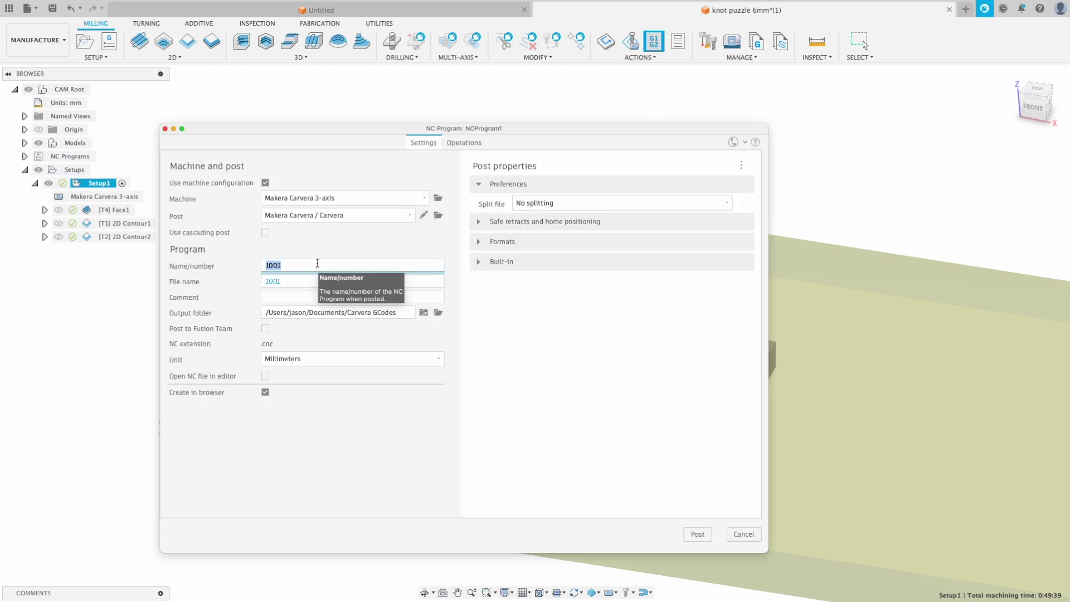
pyautogui.write('knotpuzzle_v1')
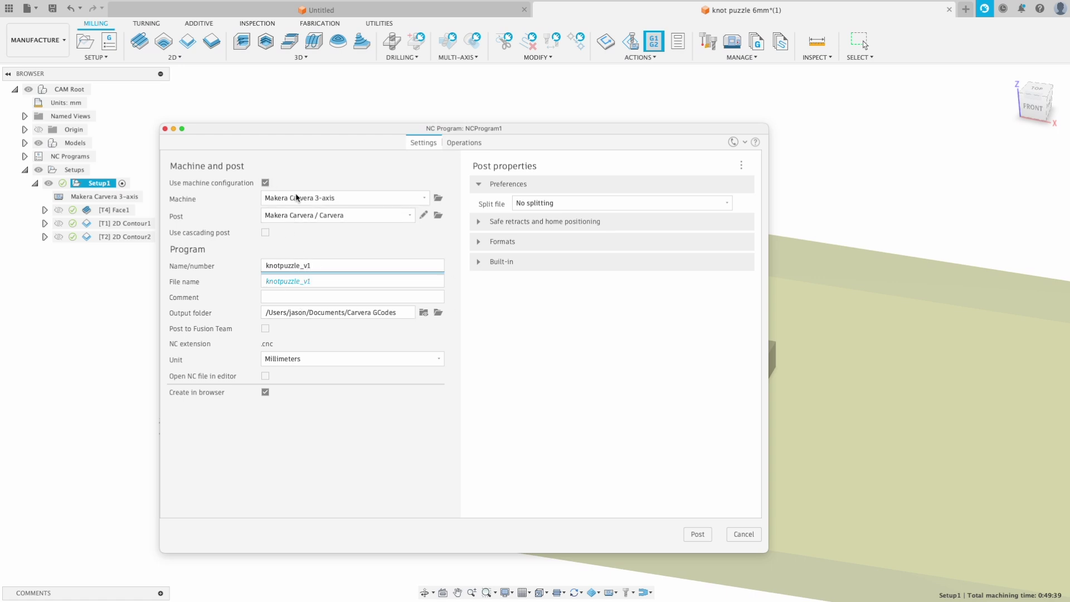
pyautogui.click(464, 143)
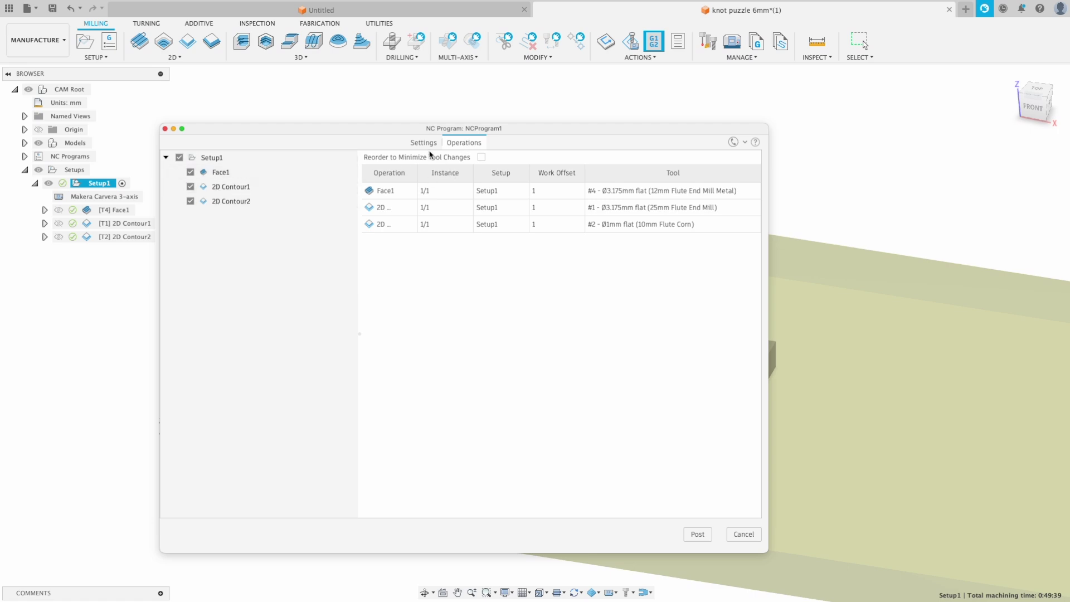
pyautogui.click(422, 145)
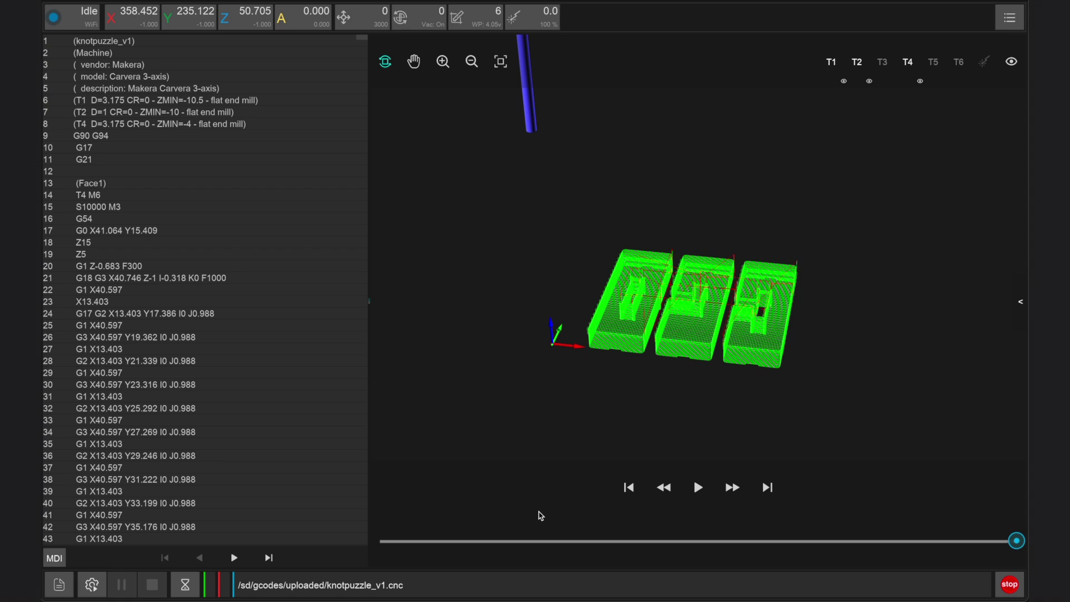
# In the Carvera controller, open the run configuration for knotpuzzle_v1.cnc and enable auto leveling with a clearance height of 2.
pyautogui.moveTo(671, 358)
pyautogui.mouseDown()
pyautogui.moveTo(597, 358)
pyautogui.moveTo(688, 358)
pyautogui.mouseUp()
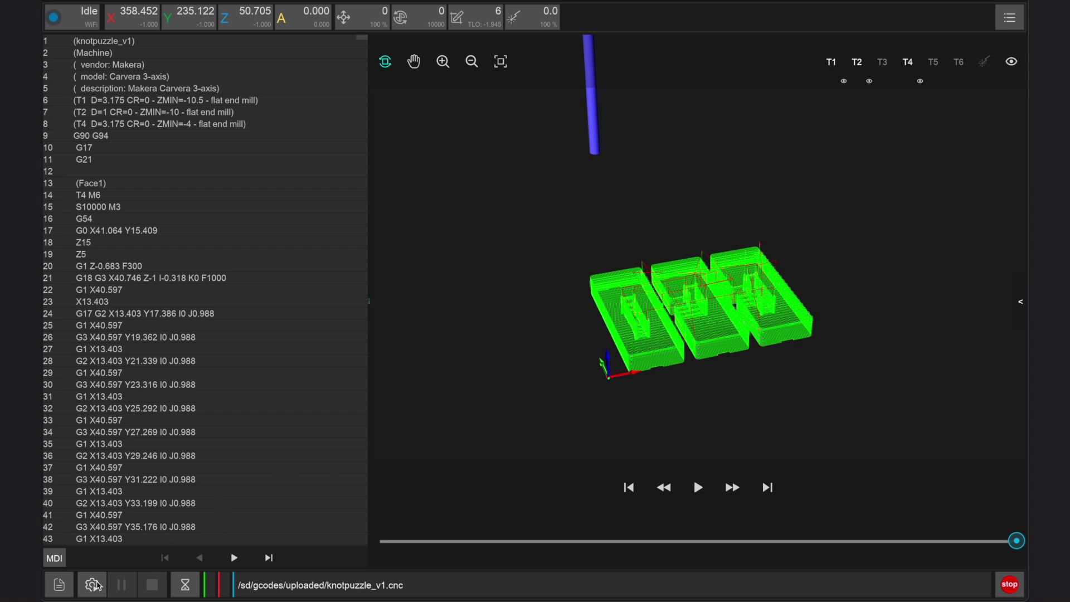
pyautogui.click(99, 583)
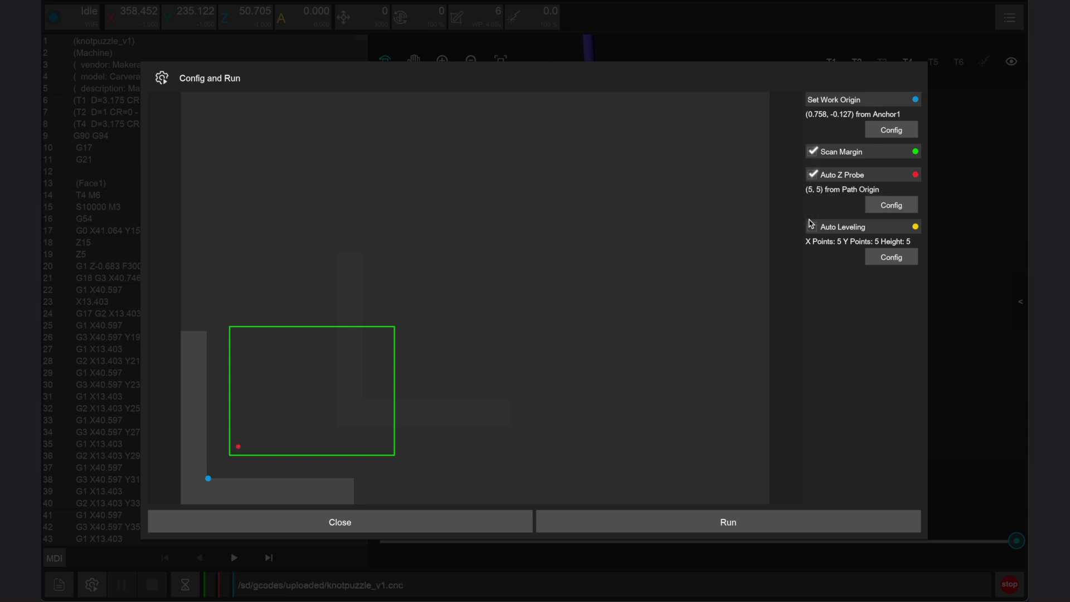
pyautogui.click(895, 262)
pyautogui.click(589, 222)
pyautogui.click(592, 240)
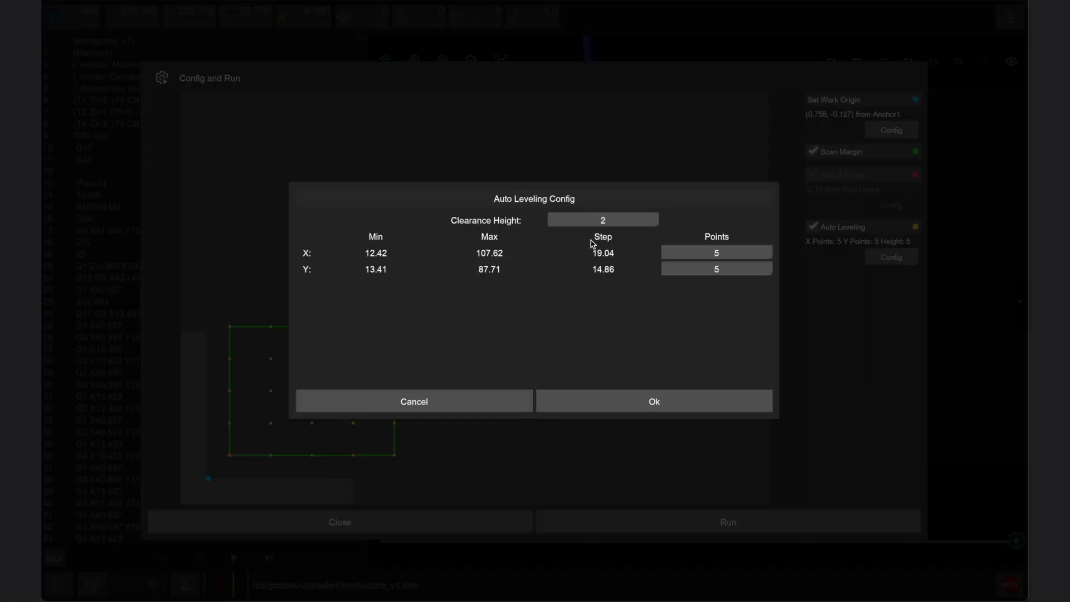
# Set the auto leveling grid to 3 X points and 3 Y points and apply the configuration.
pyautogui.click(720, 254)
pyautogui.click(722, 274)
pyautogui.click(721, 274)
pyautogui.click(722, 284)
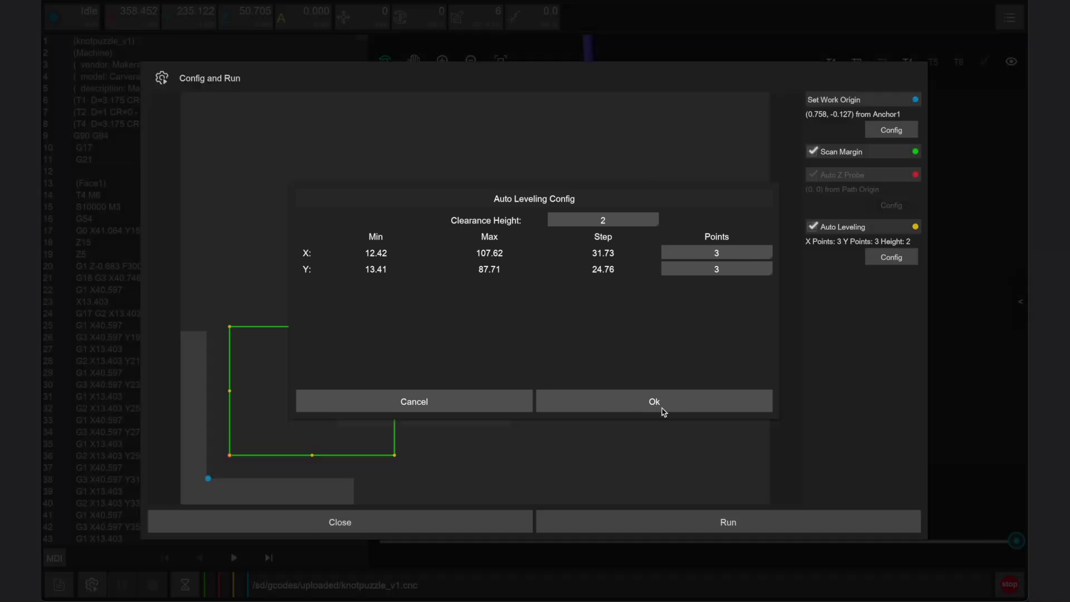
pyautogui.click(659, 408)
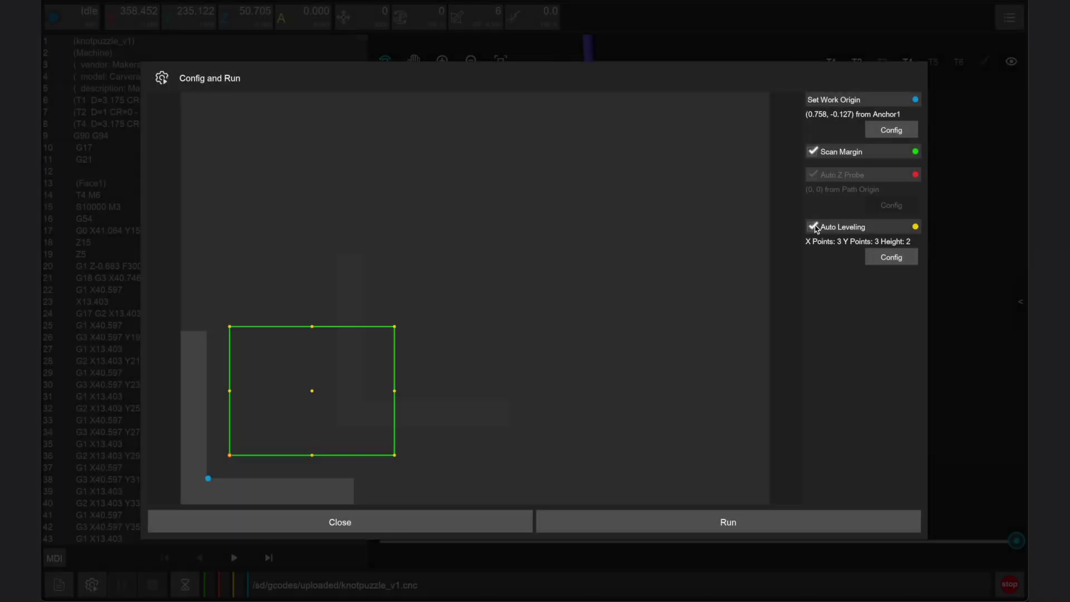